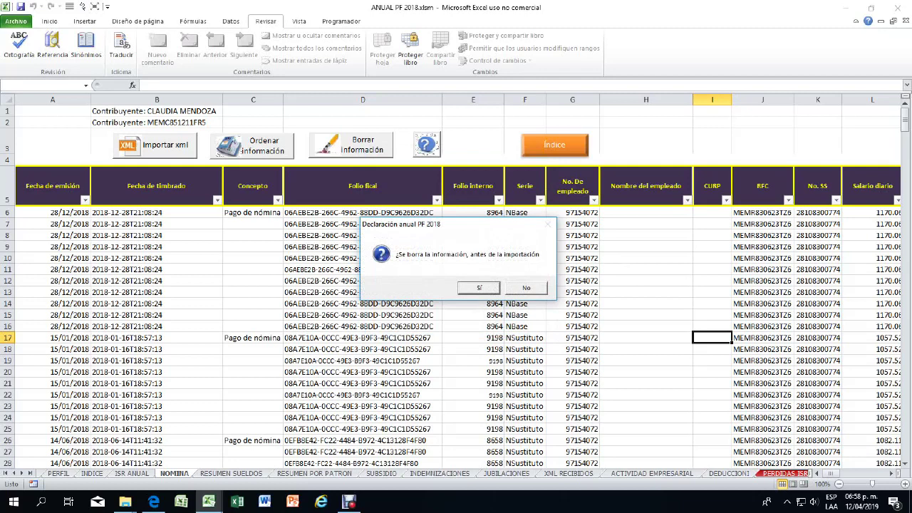
Step: Keep the existing payroll information for the XML import, finish the import, and examine the perception and deduction columns in NOMINA
key("Tab")
key("super")
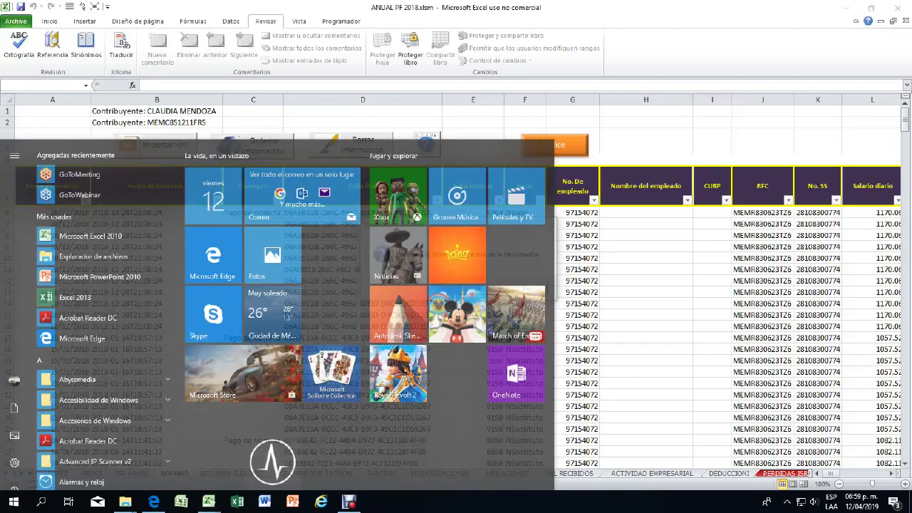
key("super")
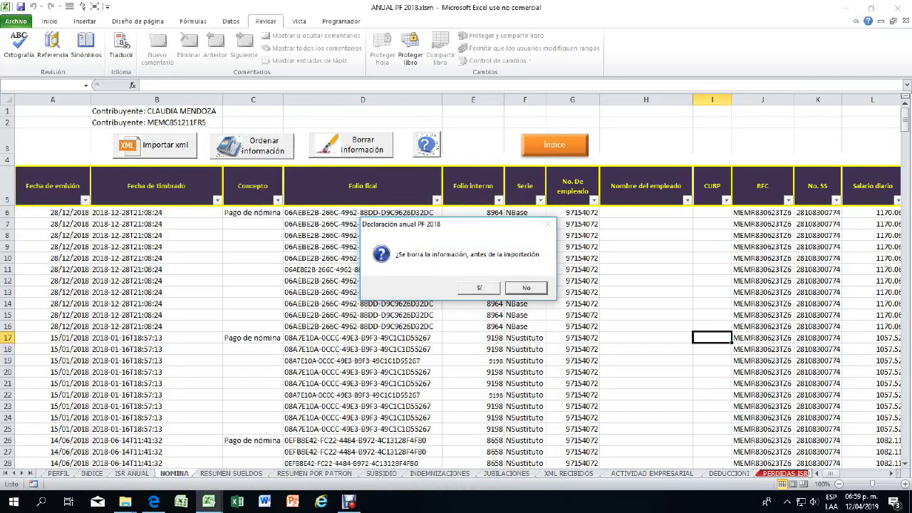
key("Return")
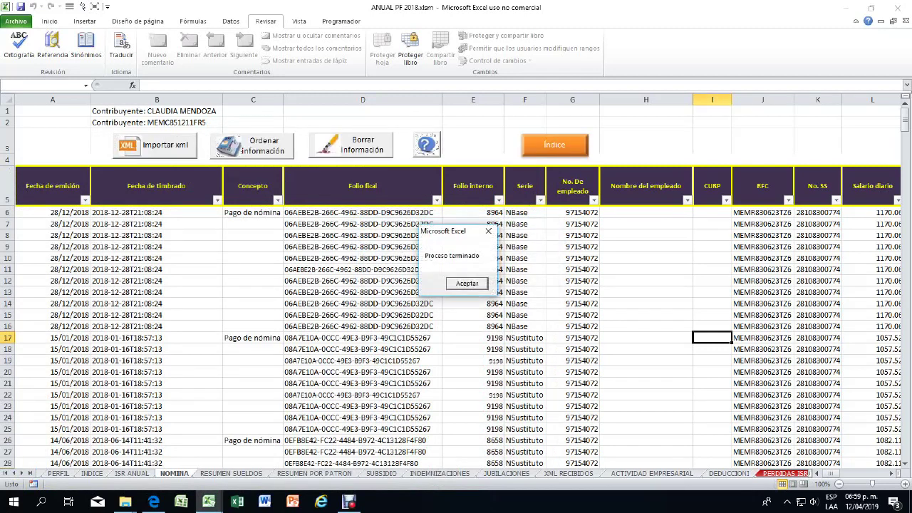
key("Return")
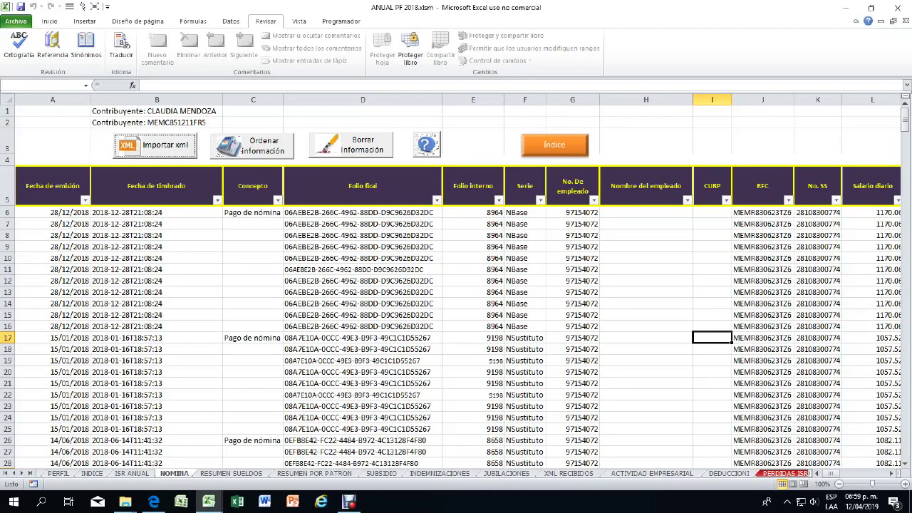
left_click_drag(830, 474, 855, 474)
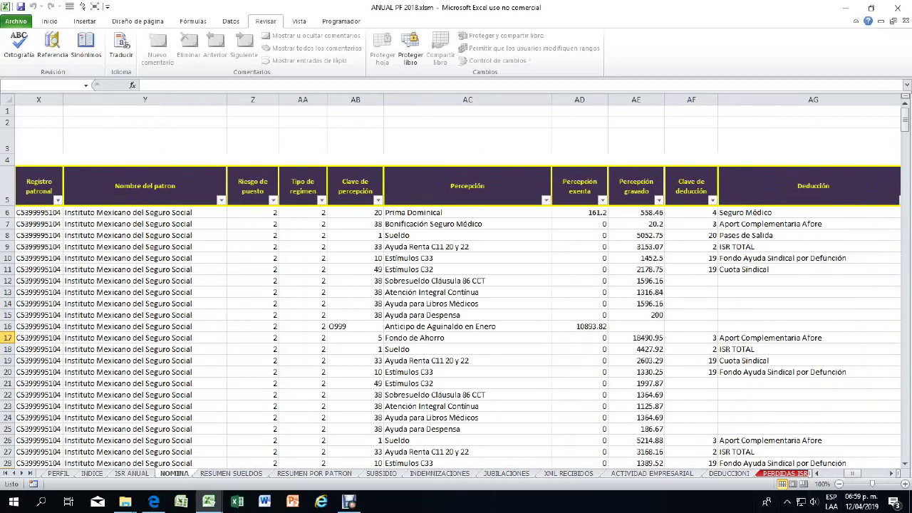
Step: On the RESUMEN SUELDOS sheet, choose Periodo de pago as the query type and check the start and end date cells
key("ctrl+Page_Down")
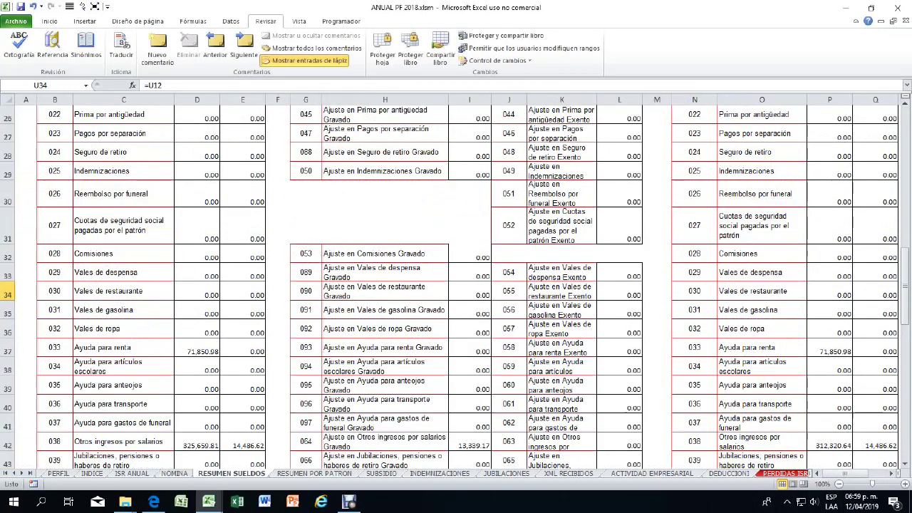
scroll(456, 285, "up", 1)
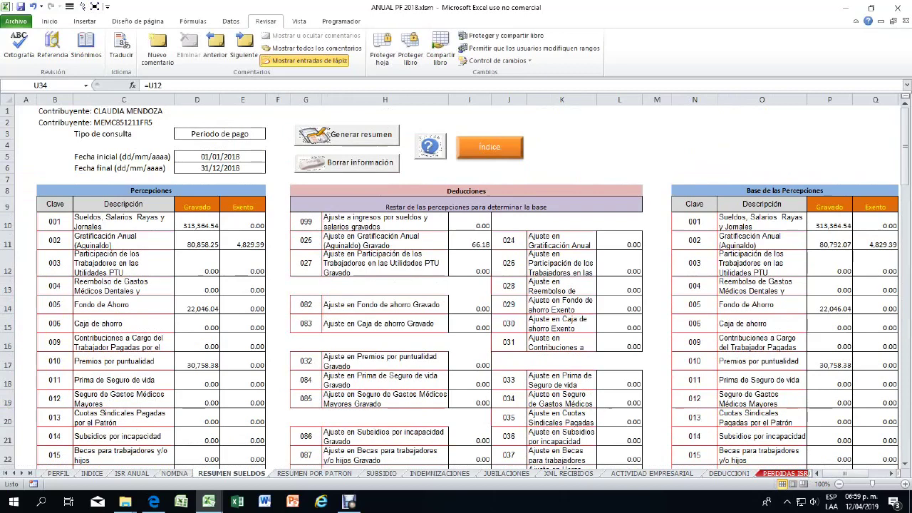
left_click(220, 133)
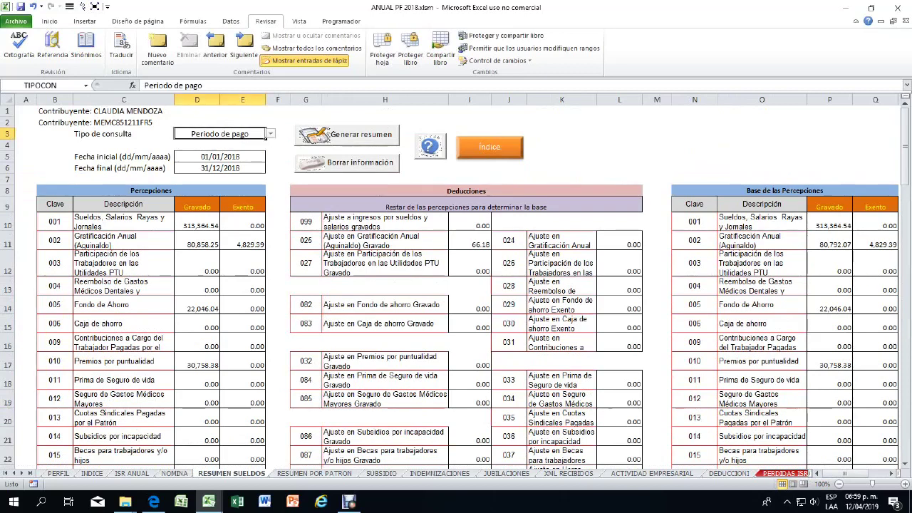
left_click(271, 134)
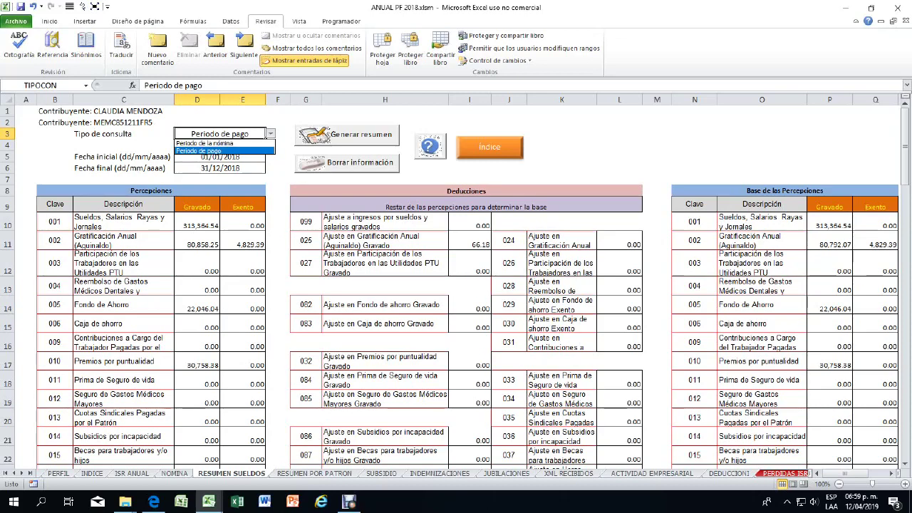
key("Up")
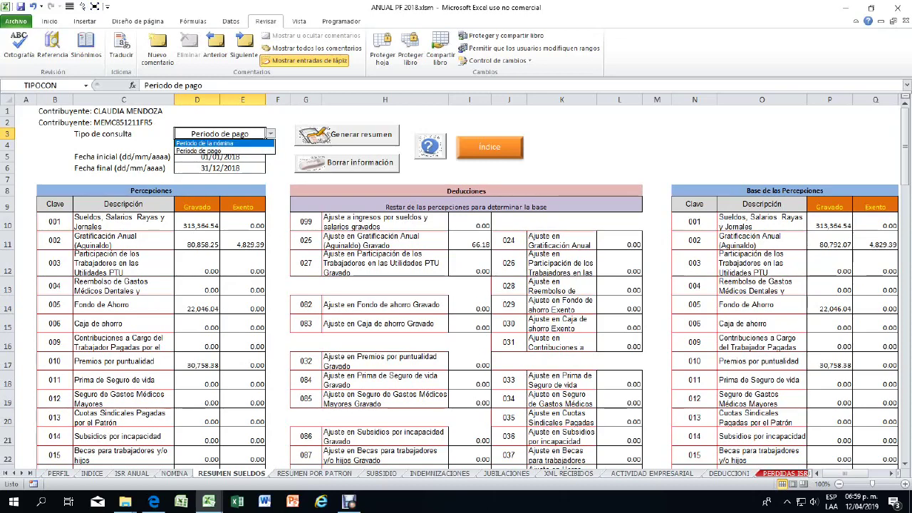
key("Down")
key("Return")
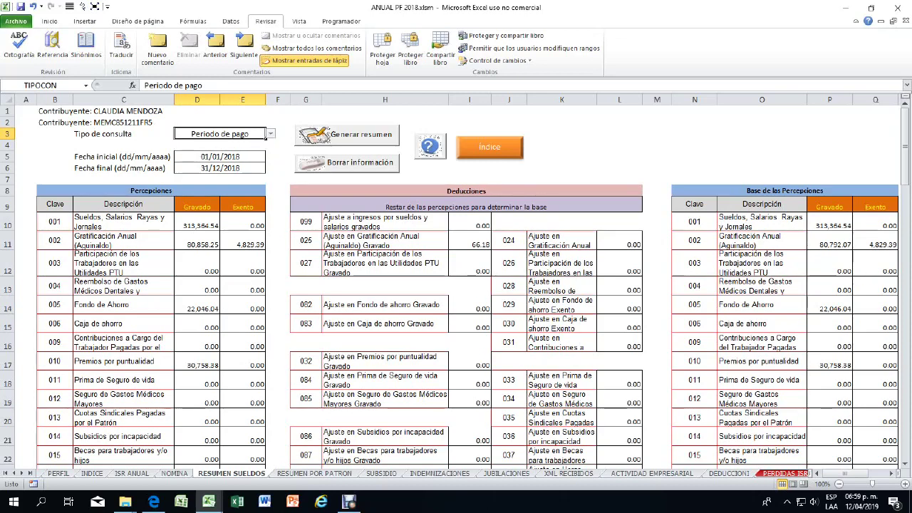
left_click(220, 156)
left_click(220, 168)
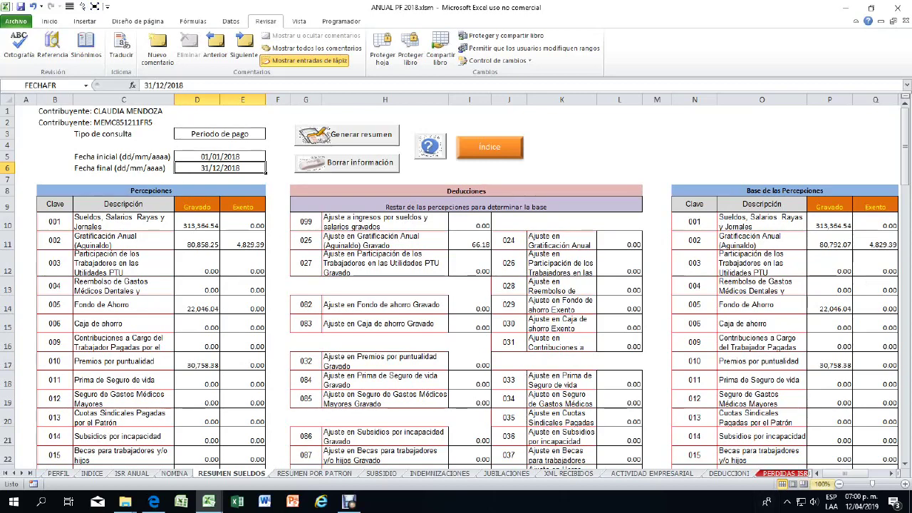
Step: Examine the Base de las Percepciones table in RESUMEN SUELDOS, including its Totales and Ajuste por exenciones de más rows
left_click_drag(819, 473, 828, 473)
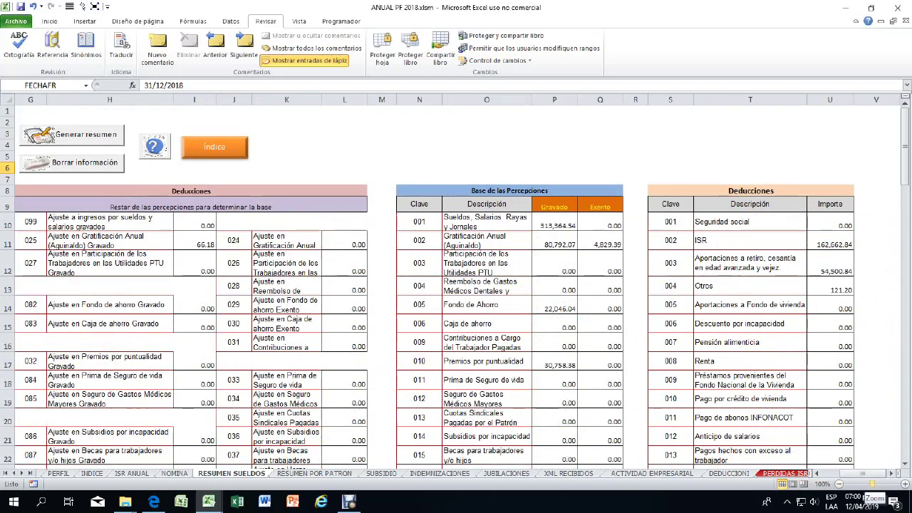
left_click_drag(905, 170, 905, 179)
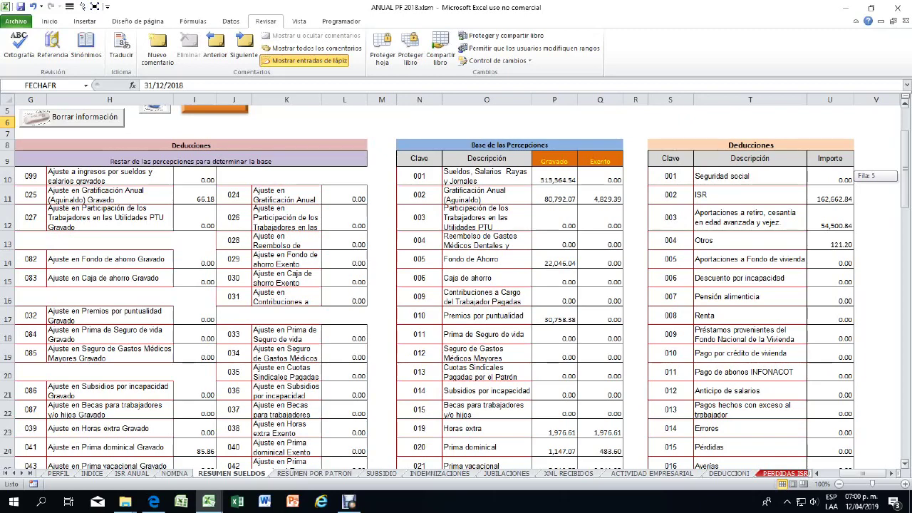
left_click_drag(905, 171, 905, 164)
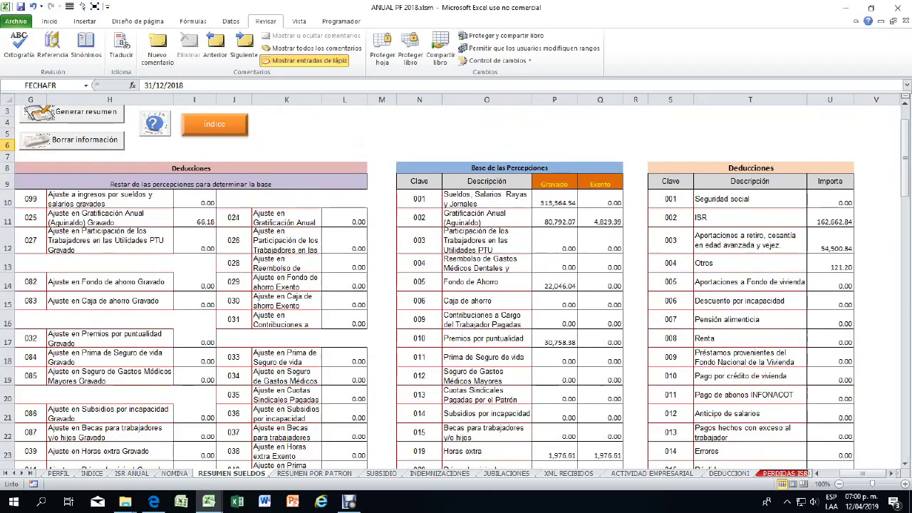
left_click_drag(905, 164, 905, 176)
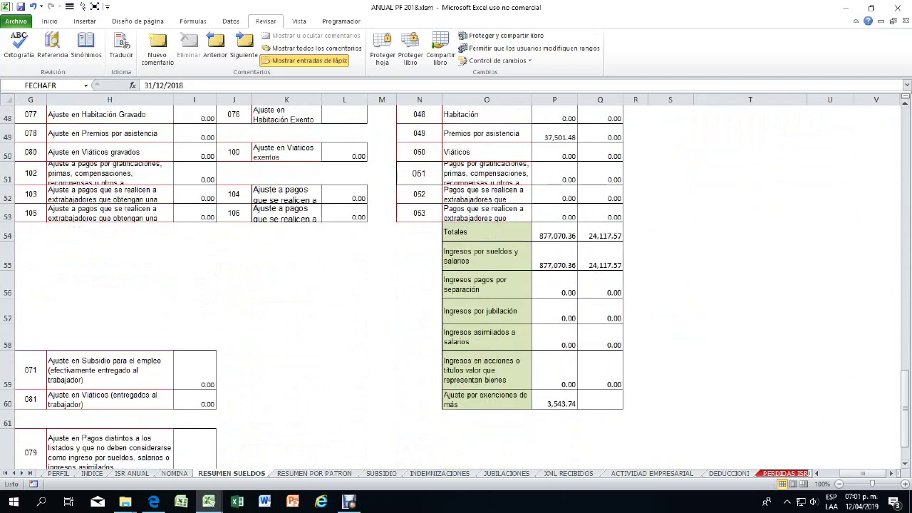
left_click(486, 231)
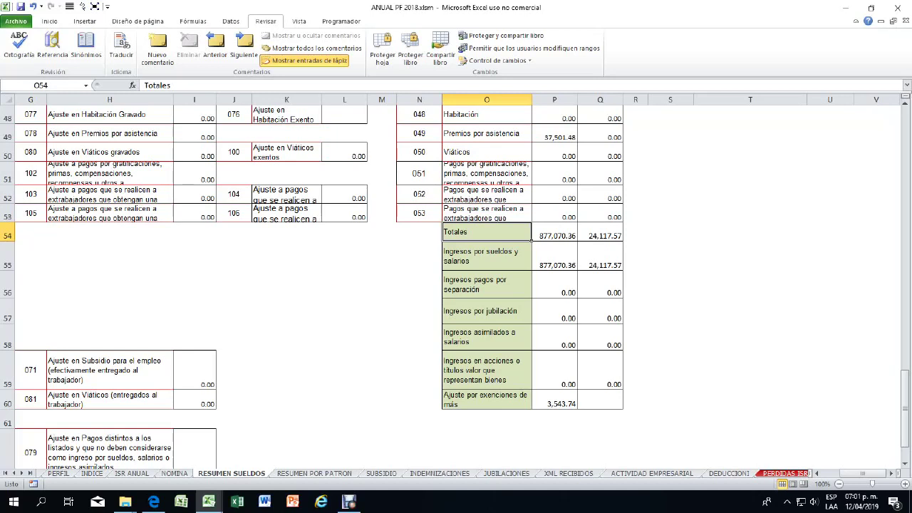
left_click(487, 400)
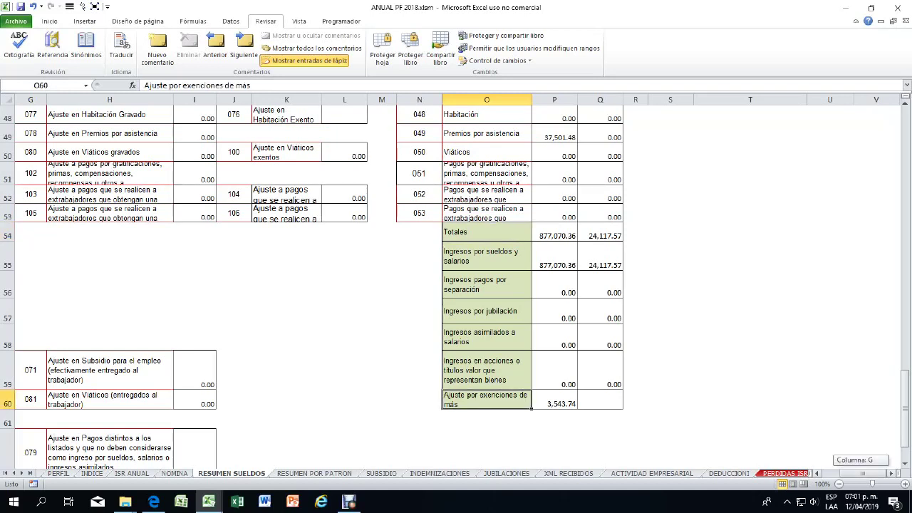
Step: Examine the Ausencia (Ausentismo) row of the deductions table and the voluntary contribution totals below it
left_click_drag(905, 386, 905, 226)
left_click_drag(669, 264, 841, 269)
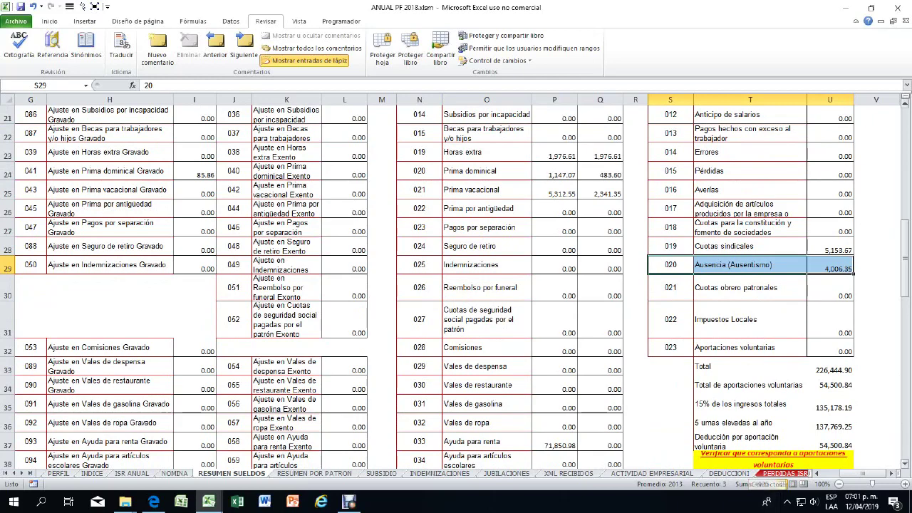
left_click_drag(905, 269, 904, 278)
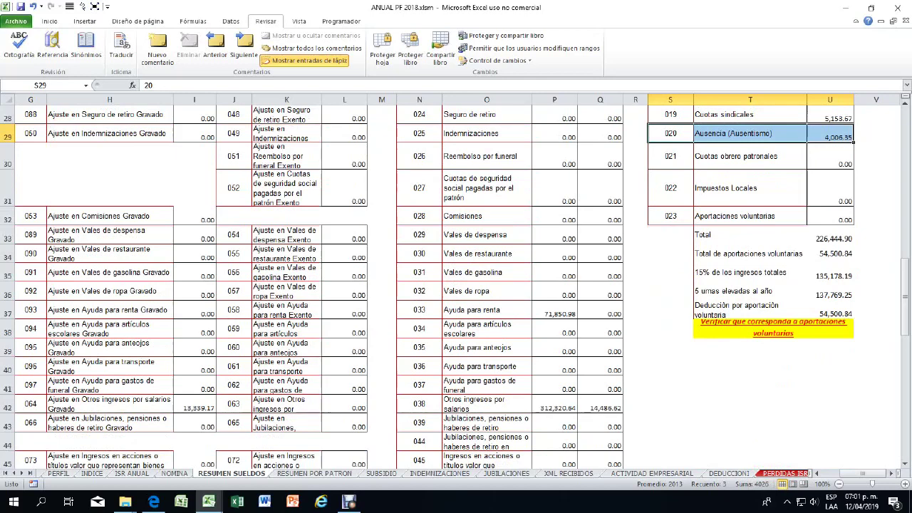
left_click_drag(905, 282, 905, 317)
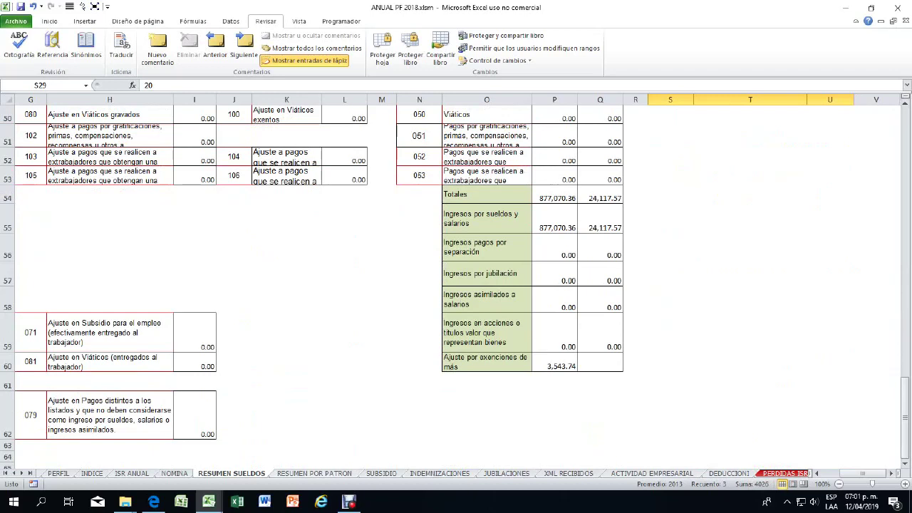
Step: On the RESUMEN POR PATRON sheet, look at the available query types without choosing one
key("ctrl+Page_Down")
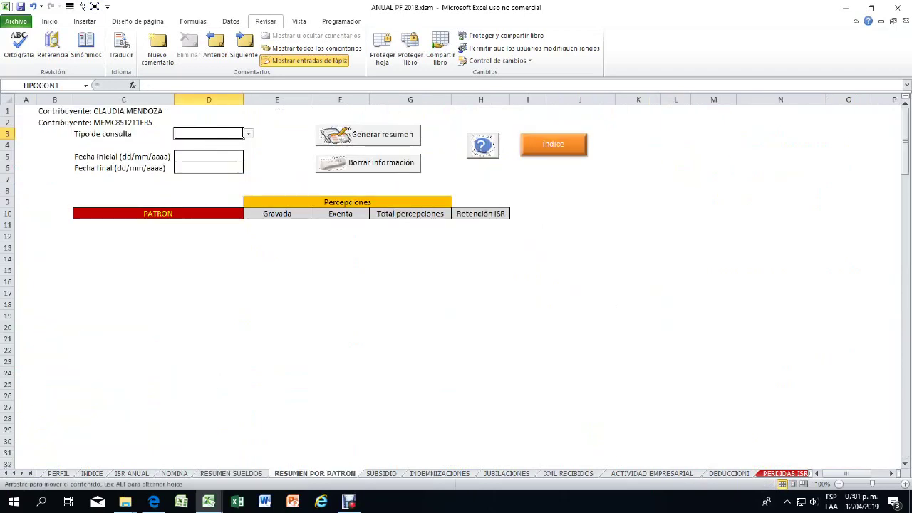
key("alt+Down")
key("Down")
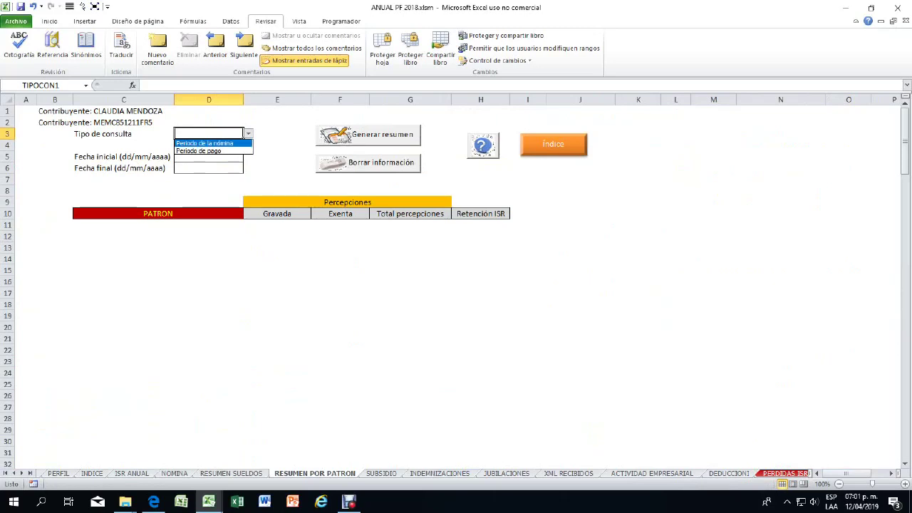
key("Down")
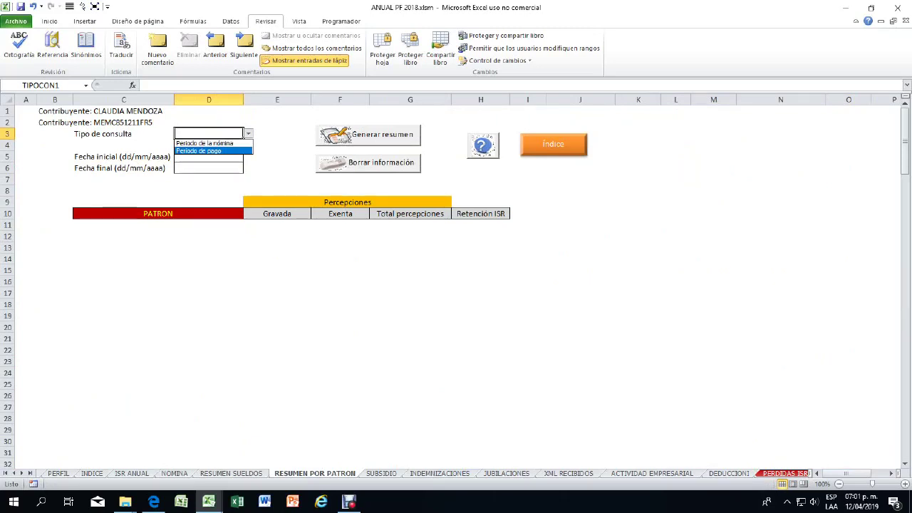
key("Escape")
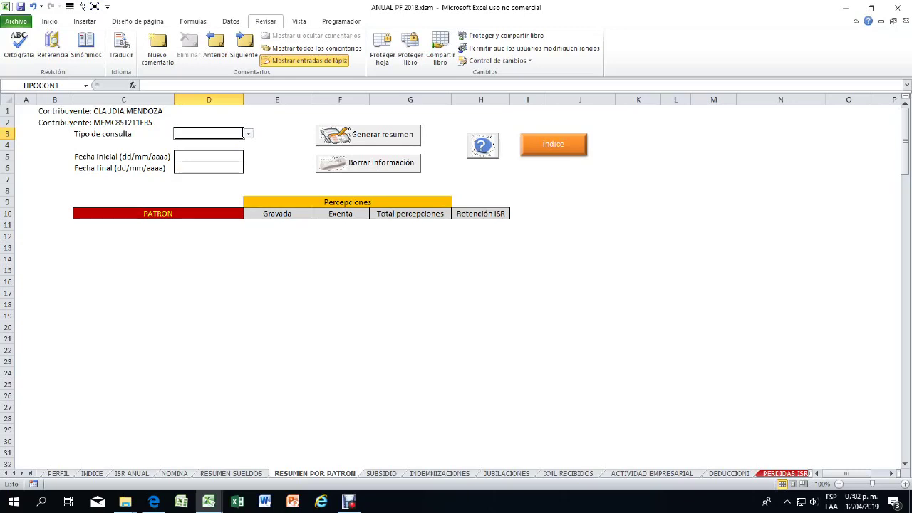
Step: On the SUBSIDIO sheet, check the query type, start date and the Subsidio al empleo causado column
key("ctrl+Page_Down")
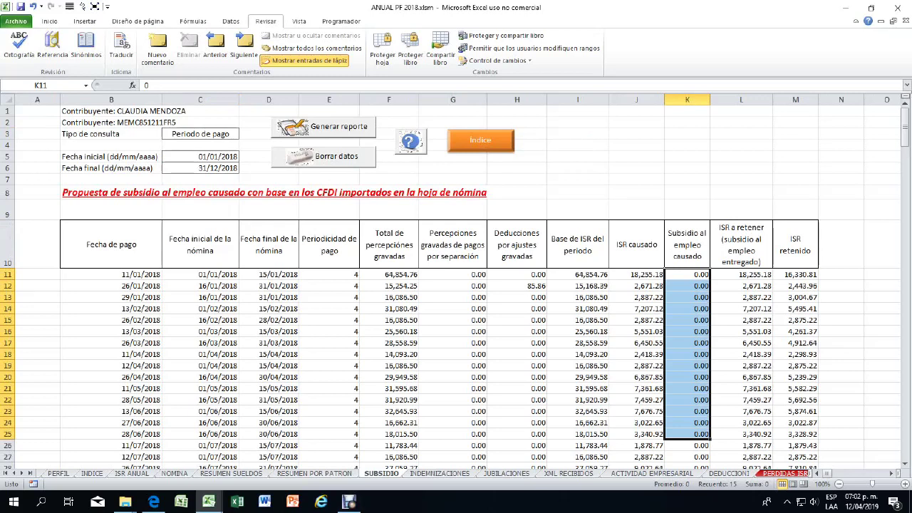
left_click(235, 134)
left_click(200, 157)
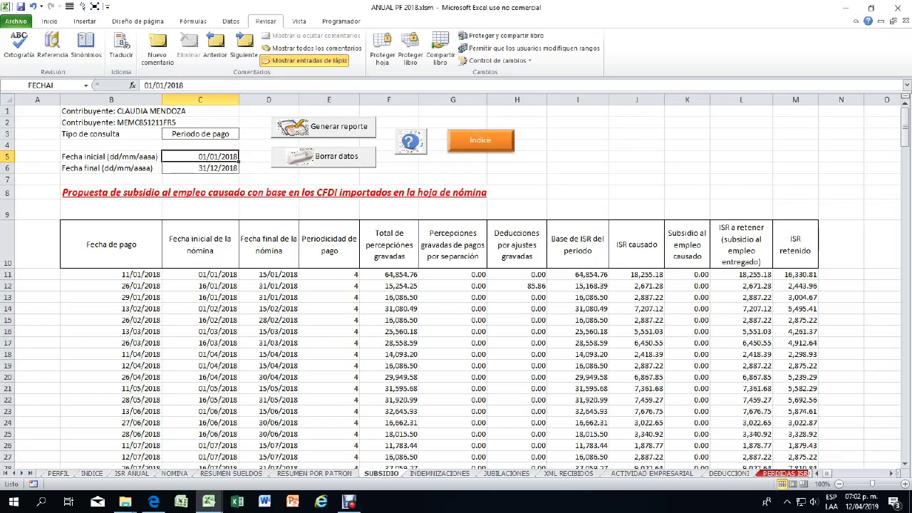
left_click_drag(686, 274, 687, 434)
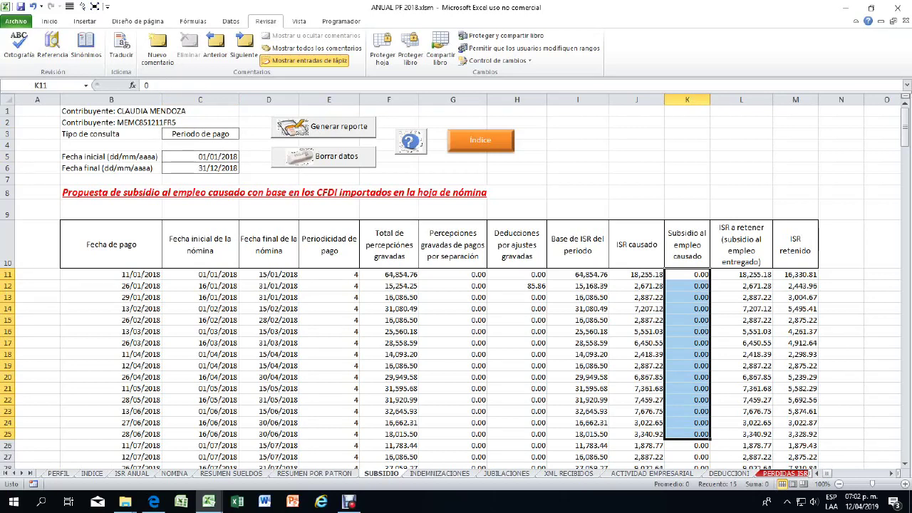
Step: Look over the INDEMNIZACIONES, JUBILACIONES and PERFIL sheets
key("ctrl+Page_Down")
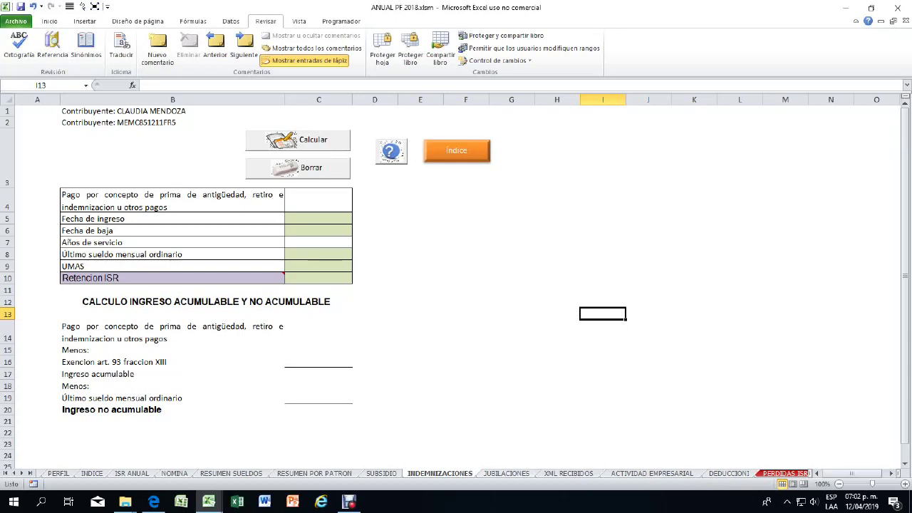
key("ctrl+Page_Down")
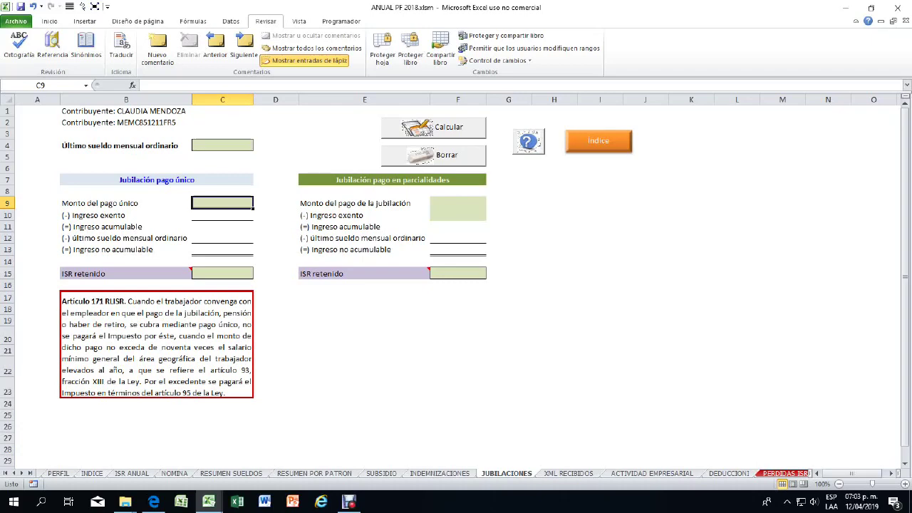
left_click(59, 473)
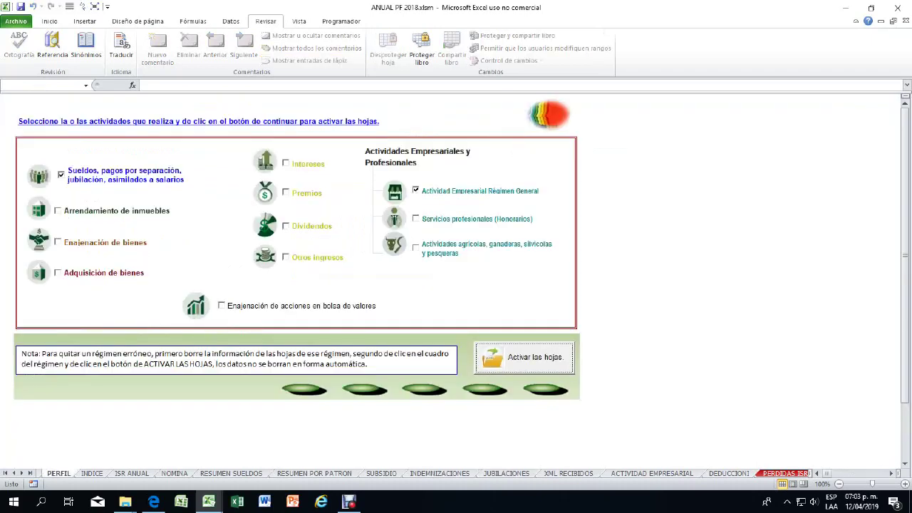
Step: From the INDICE sheet, open the Actividad empresarial issued-XML sheet and examine its operation type, collection date and amount columns
left_click(92, 474)
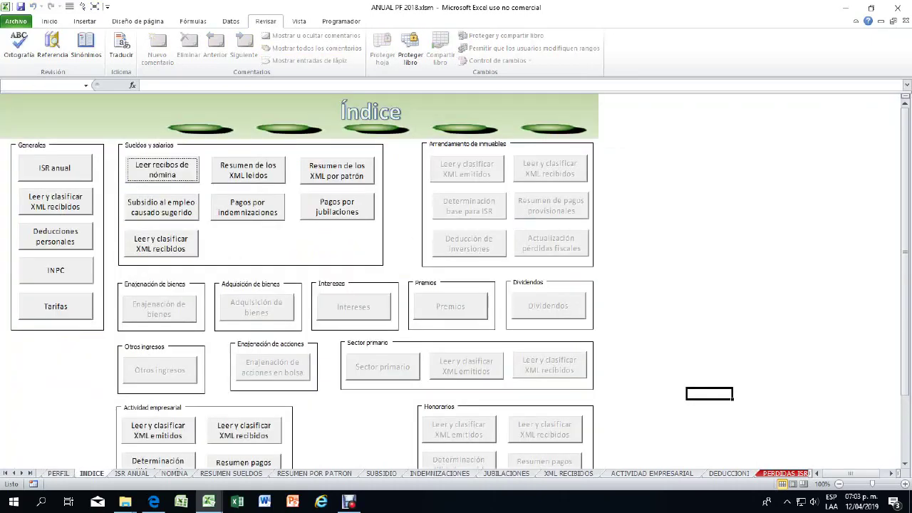
left_click_drag(904, 199, 905, 262)
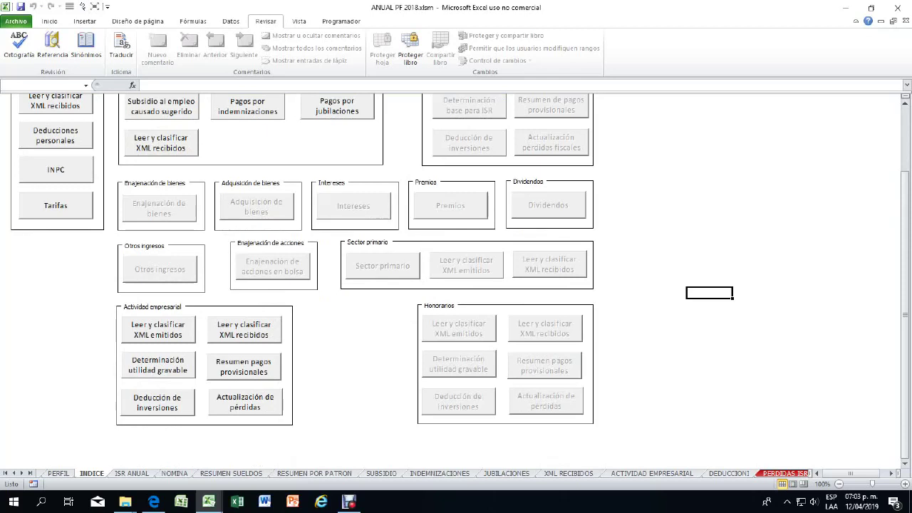
left_click(158, 330)
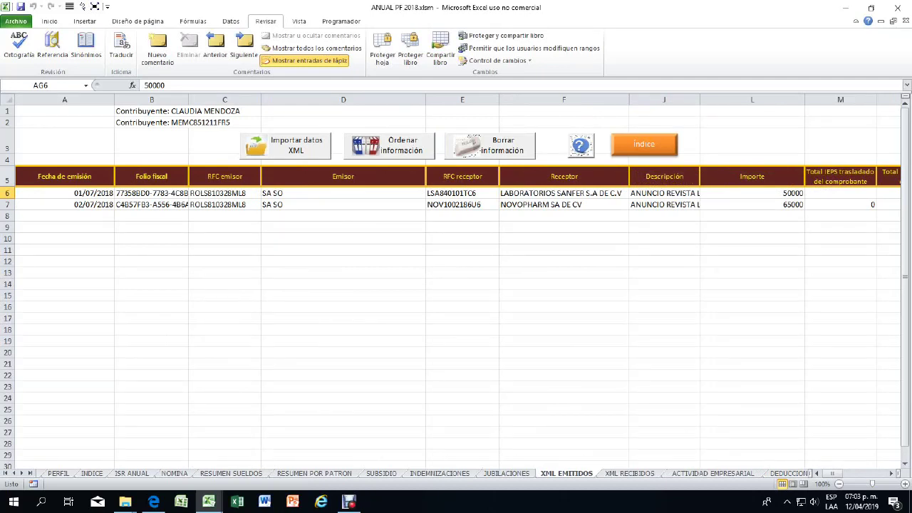
left_click_drag(832, 473, 857, 474)
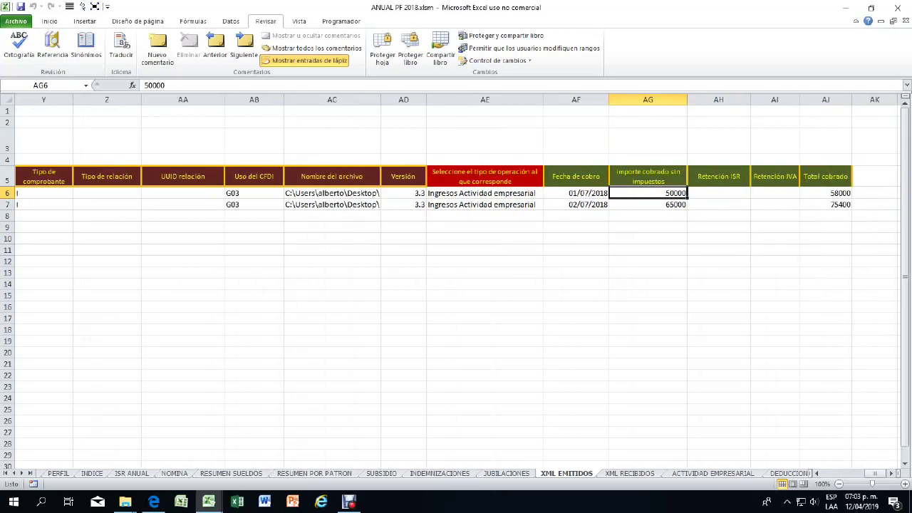
Step: Look at the operation types available for the first invoice on the XML EMITIDOS sheet without choosing one
left_click(485, 193)
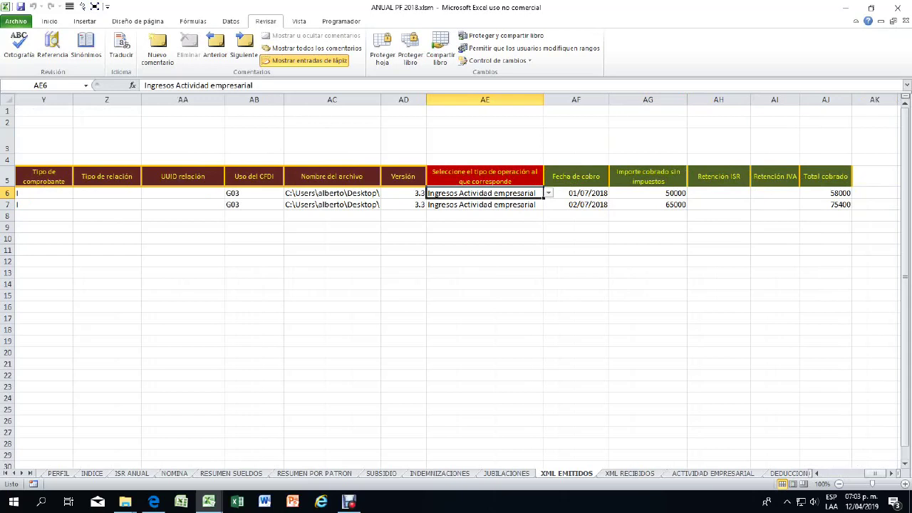
left_click(549, 193)
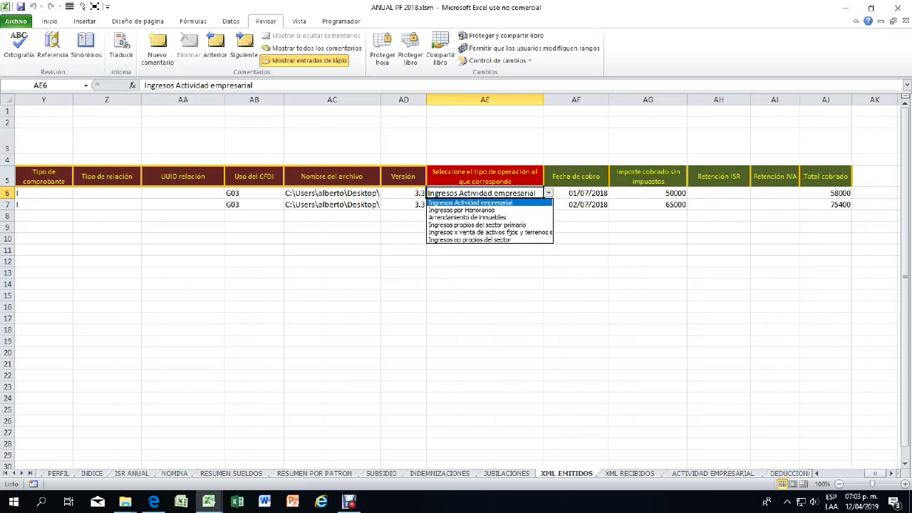
key("Down")
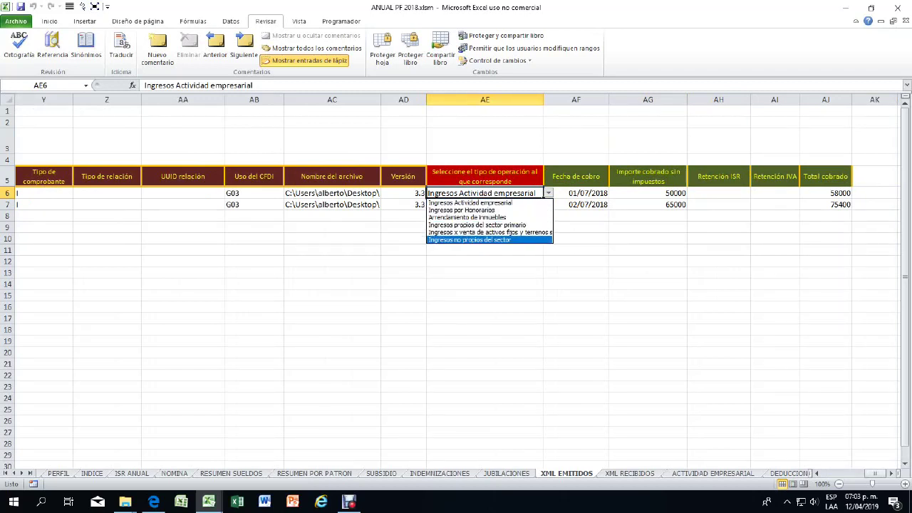
key("Escape")
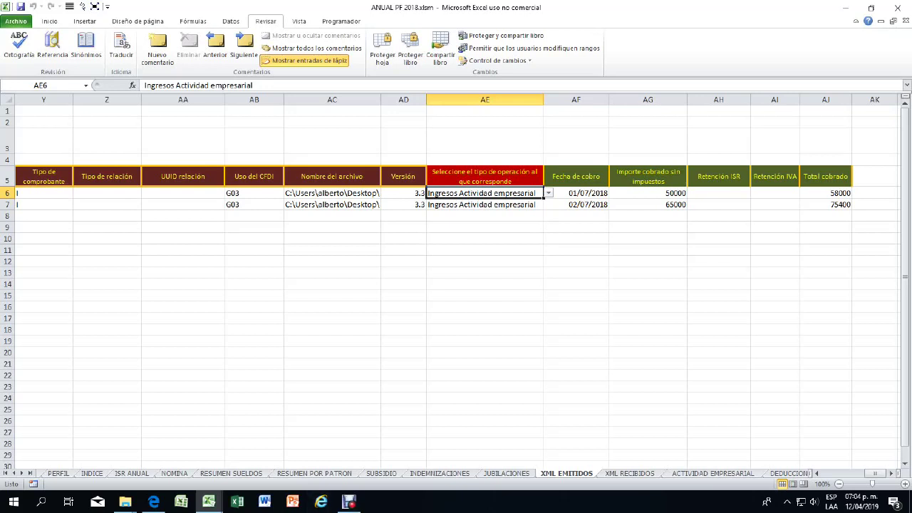
Step: Open the XML RECIBIDOS sheet and look over its columns, from the issue date through to the total collected
key("ctrl+Page_Down")
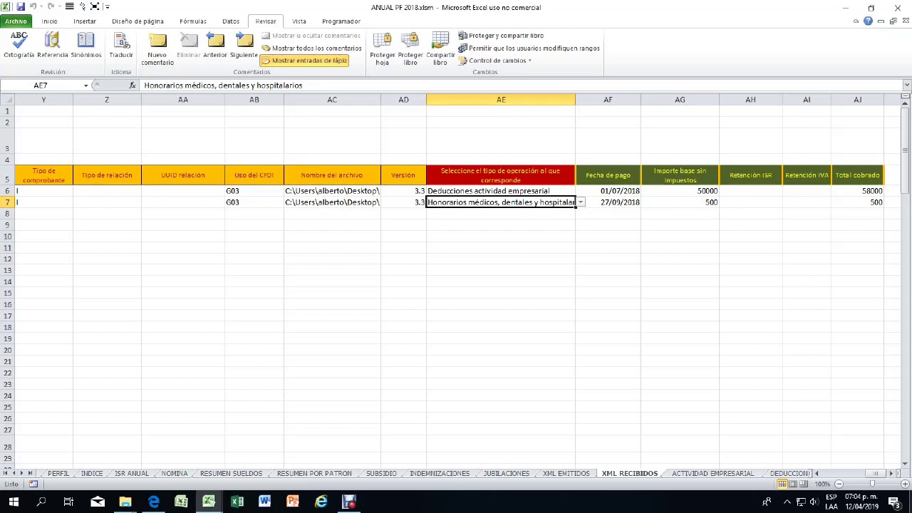
left_click_drag(875, 473, 831, 474)
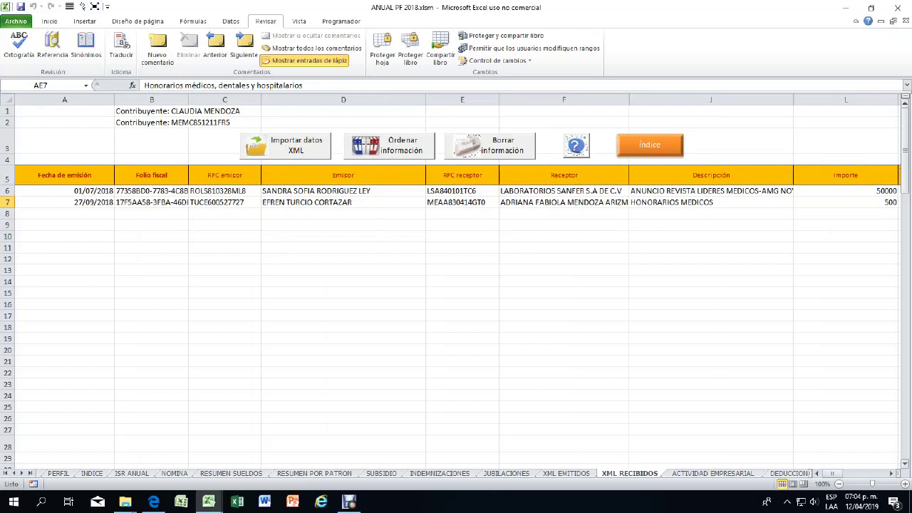
left_click(833, 473)
left_click_drag(832, 474, 875, 473)
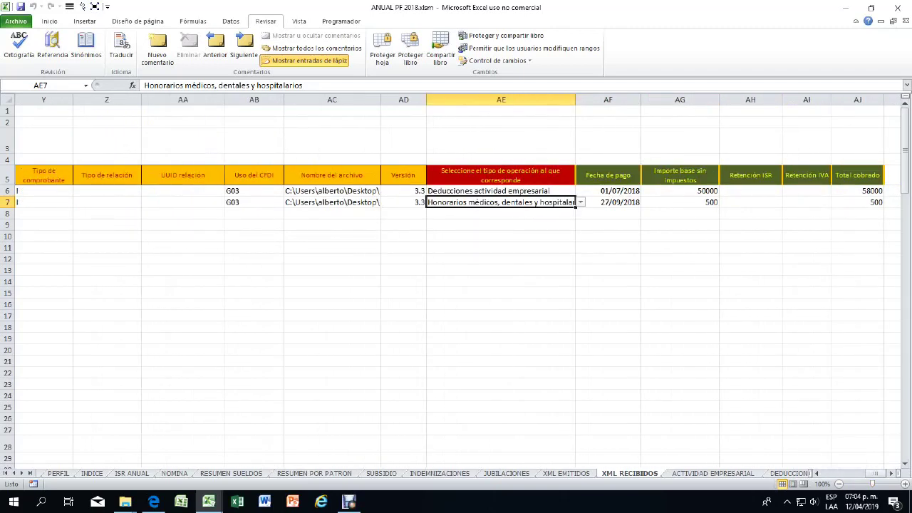
Step: On the XML RECIBIDOS sheet, examine the first invoice's operation type options, including the personal deductions, without changing the selection
left_click(500, 191)
left_click(608, 191)
left_click(501, 191)
key("alt+Down")
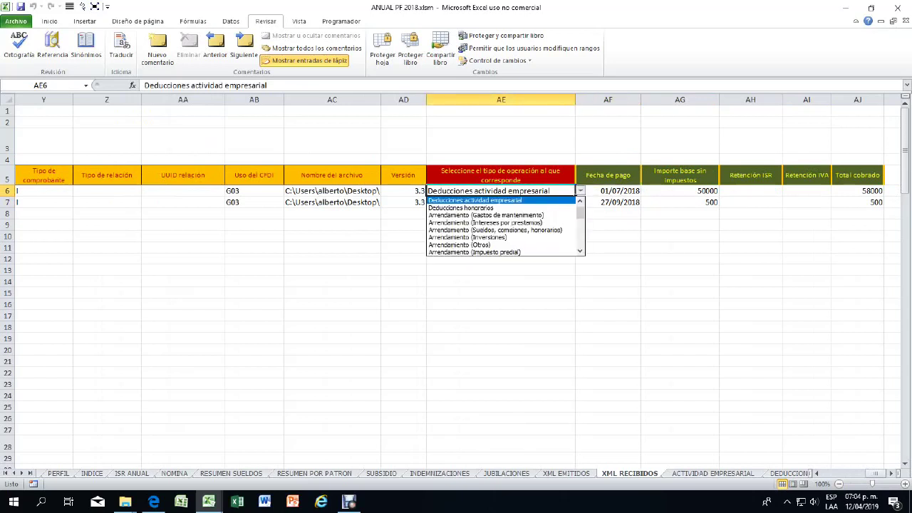
key("Down")
key("Up")
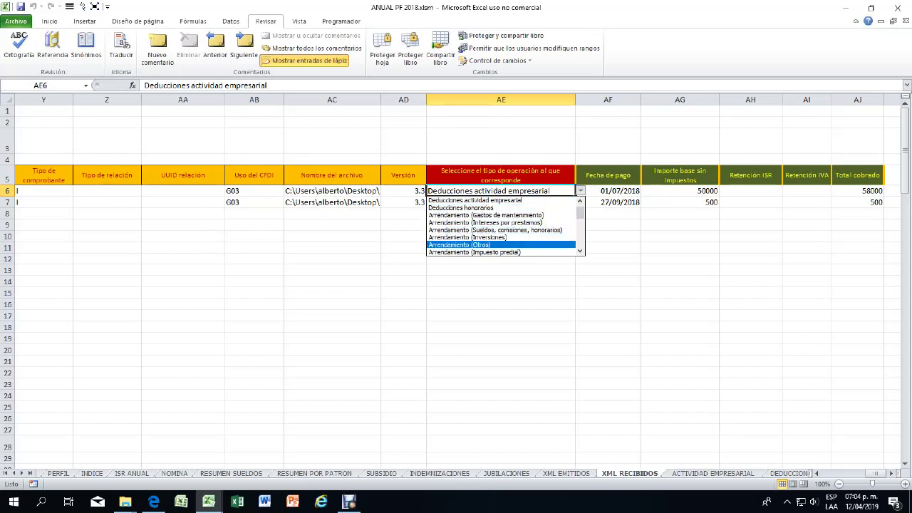
left_click_drag(580, 213, 580, 222)
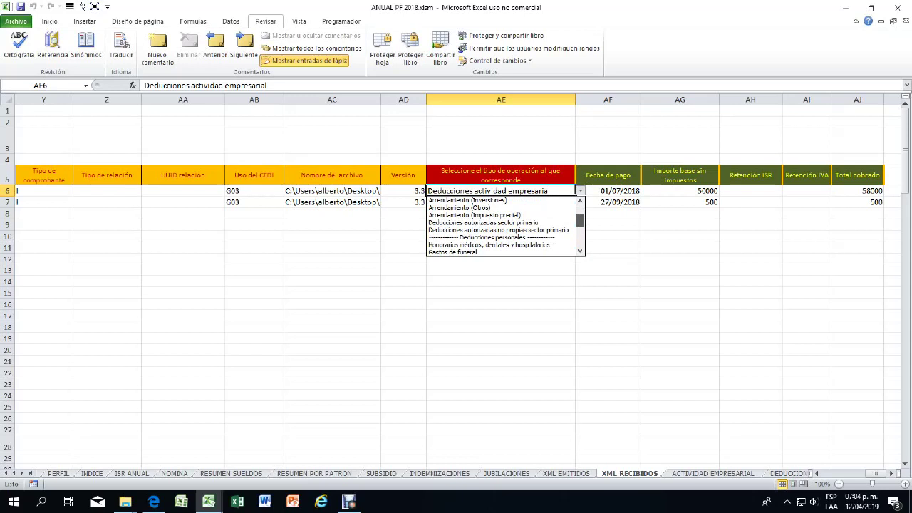
left_click_drag(580, 222, 580, 226)
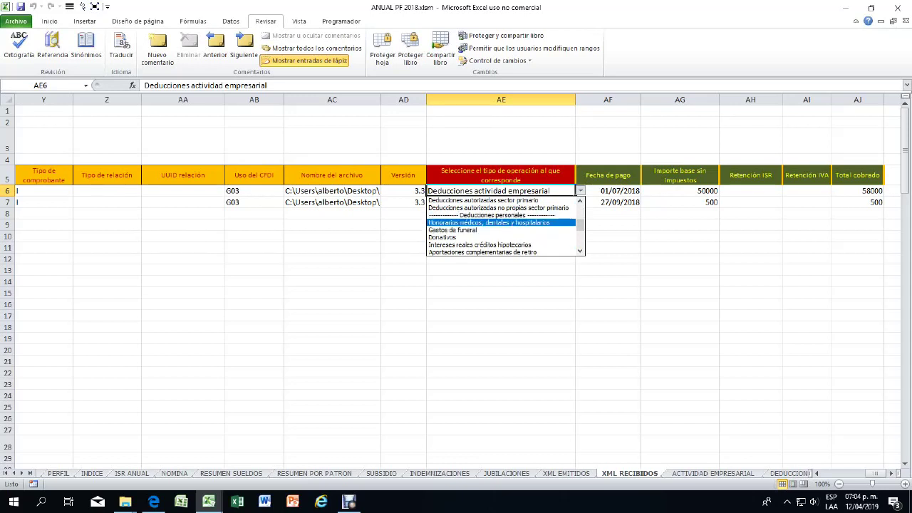
key("Down")
key("Down")
key("Down")
key("Down")
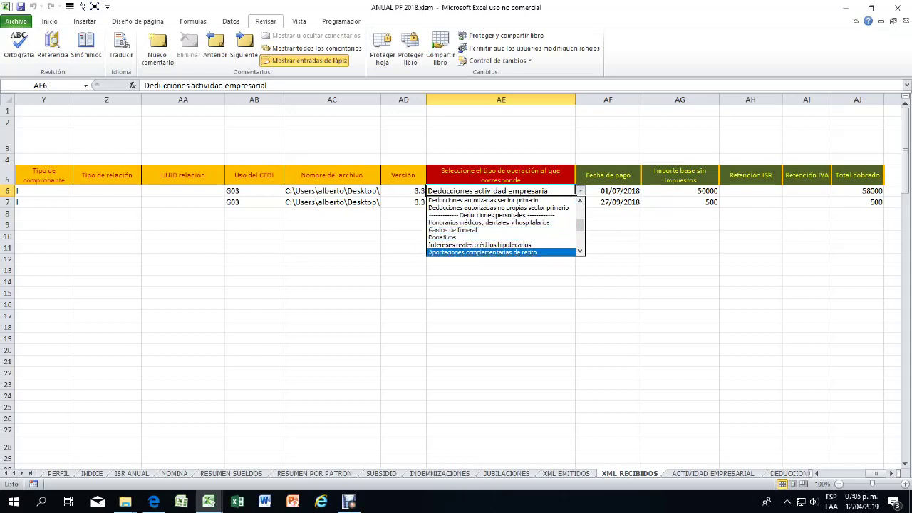
key("Escape")
key("Down")
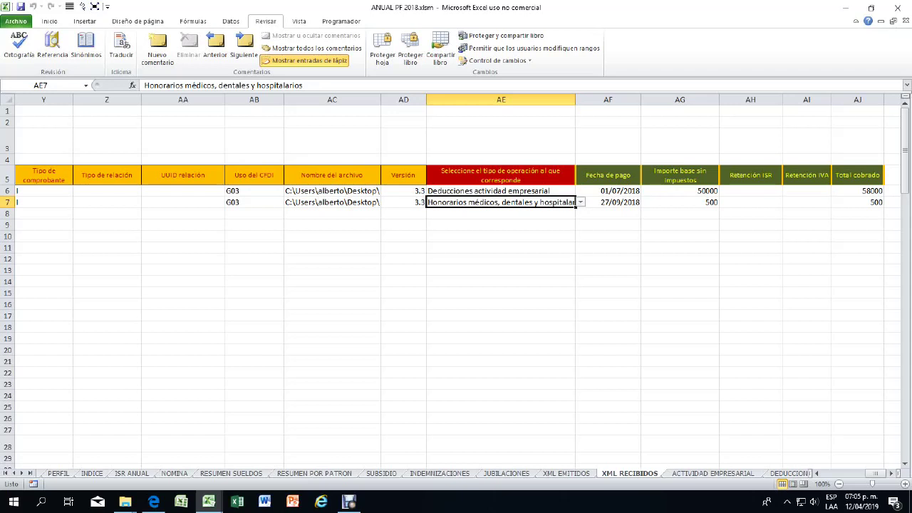
Step: On the ACTIVIDAD EMPRESARIAL sheet, set Año de calculo to 2018
key("ctrl+Page_Down")
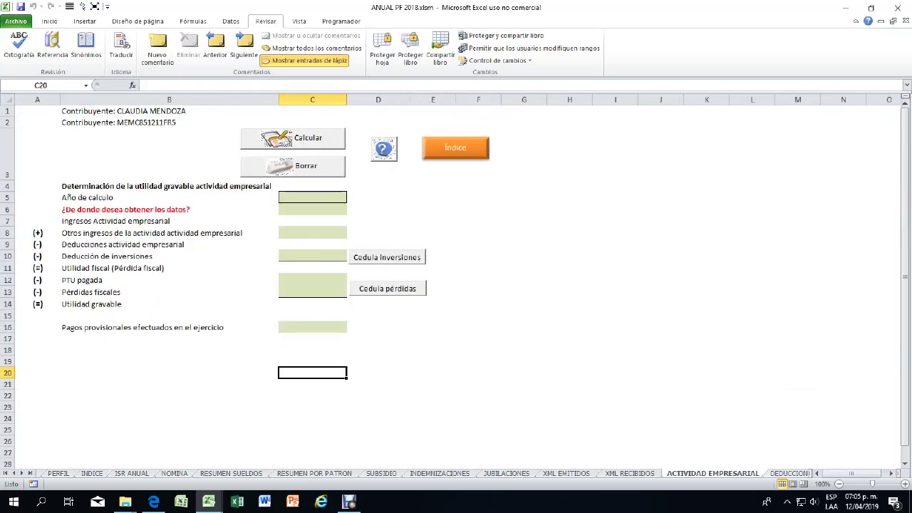
left_click(313, 197)
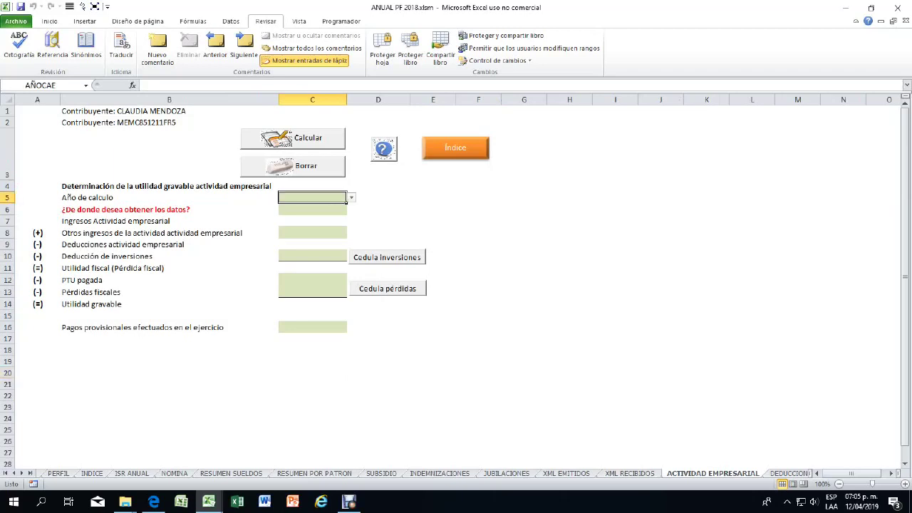
left_click(377, 197)
left_click(312, 198)
left_click(351, 197)
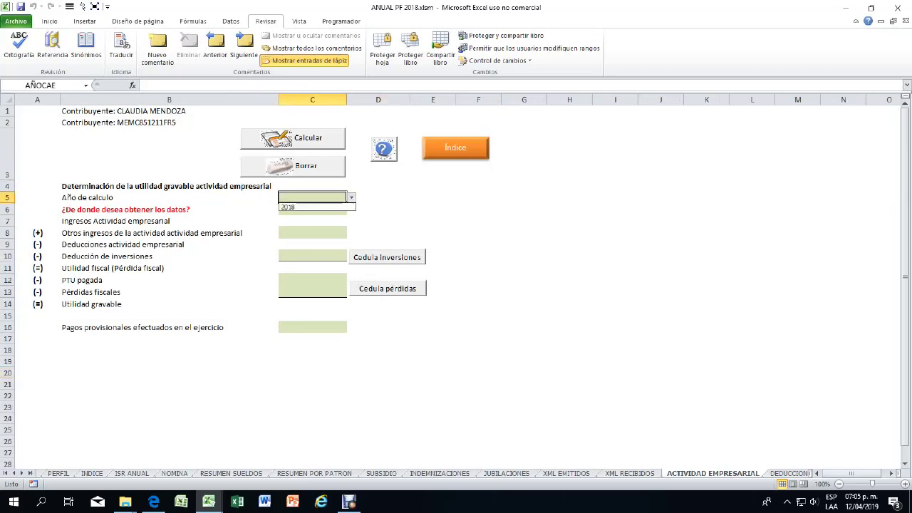
left_click(287, 207)
Step: Look at the options for ¿De donde desea obtener los datos? without choosing one
left_click(312, 209)
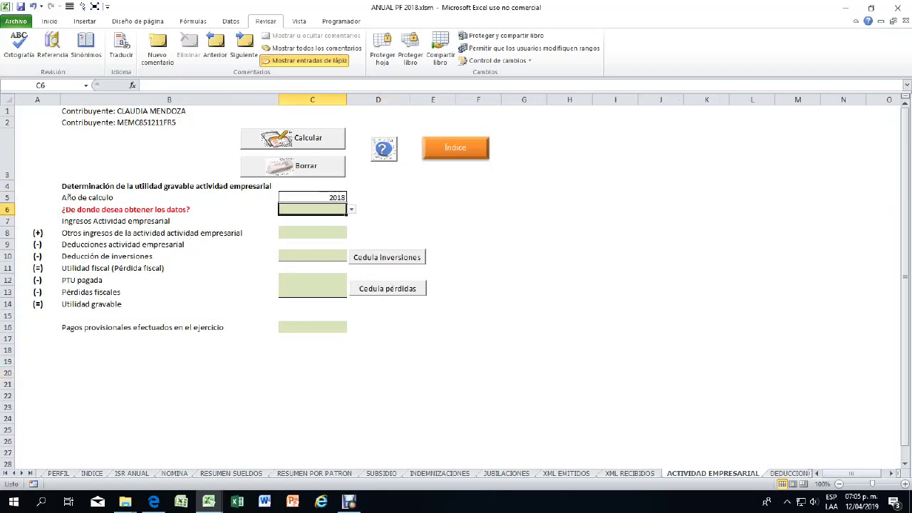
left_click(351, 209)
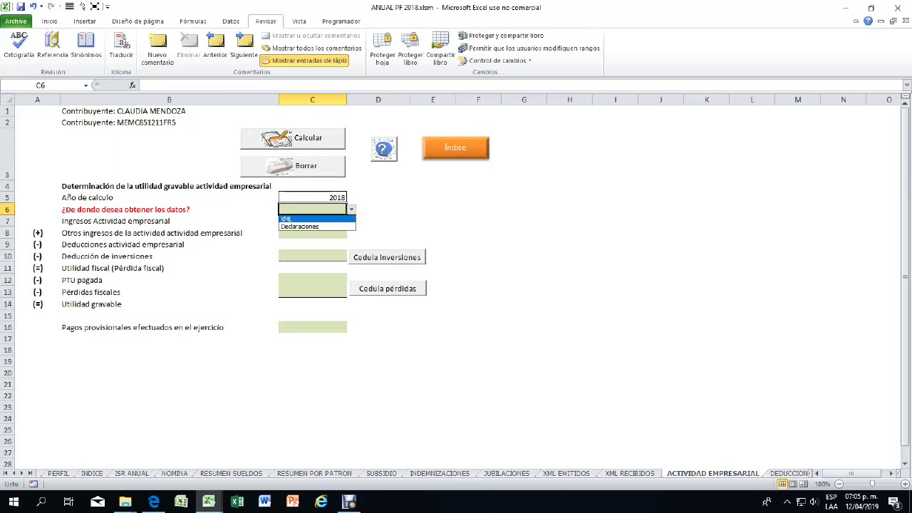
key("Down")
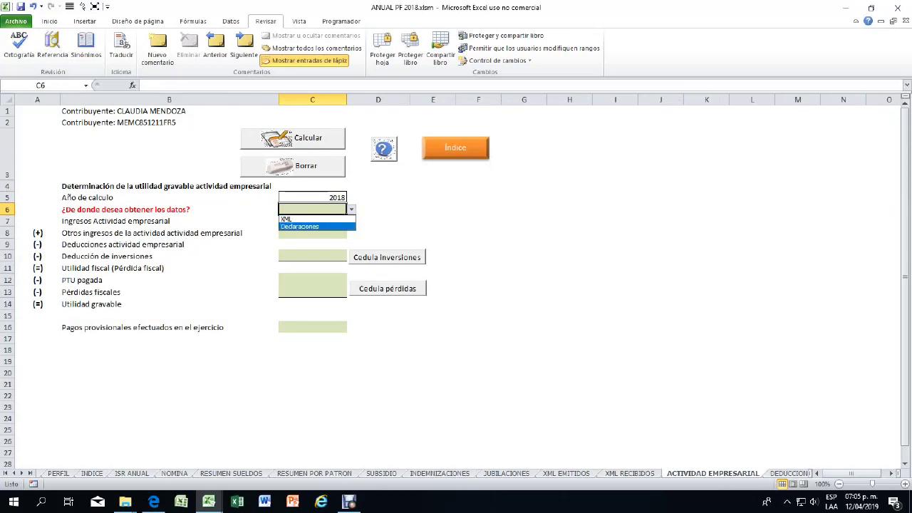
key("Escape")
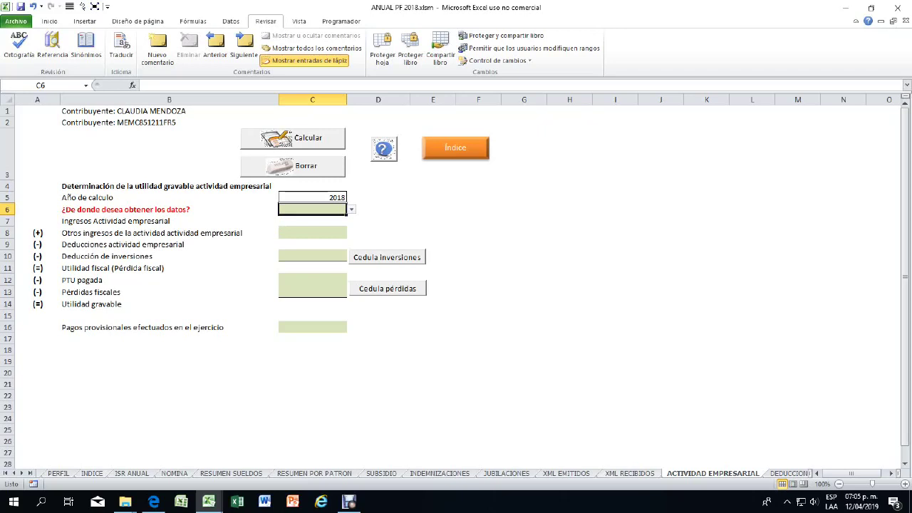
Step: From the index, open the Actividad empresarial Resumen pagos provisionales sheet and set the declarations folder to INFORMACION\anual pf\DECLARACIONES
left_click(455, 148)
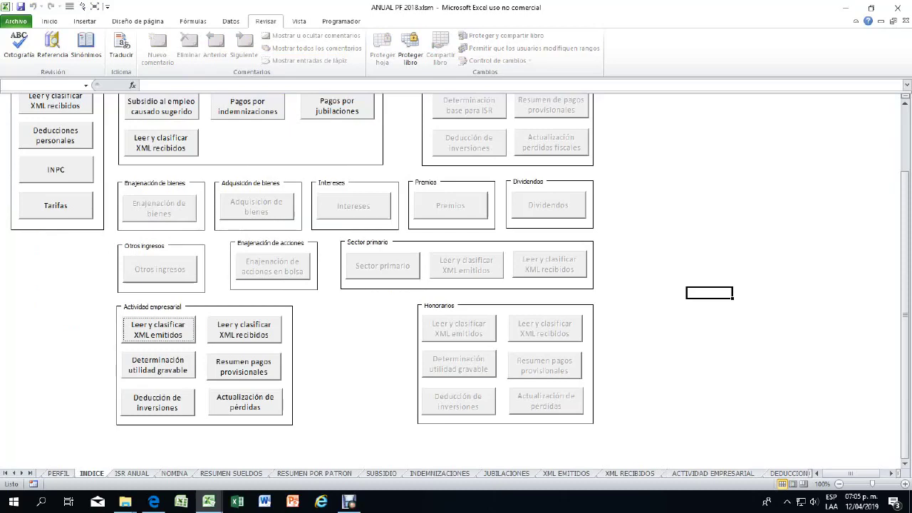
left_click(243, 367)
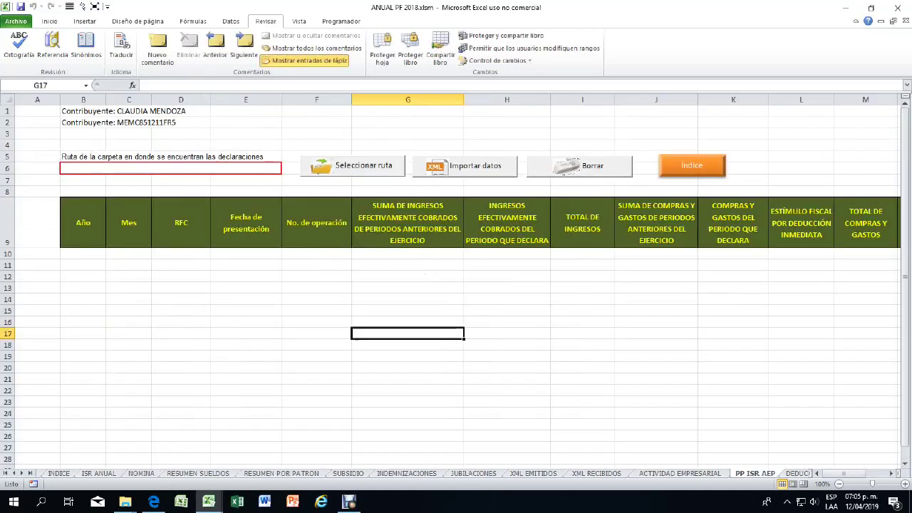
left_click(352, 165)
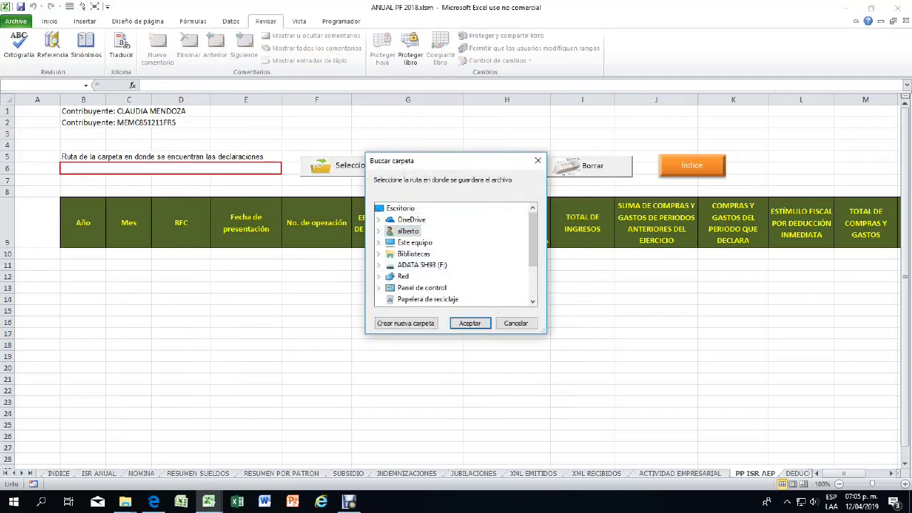
scroll(454, 254, "down", 2)
double_click(421, 264)
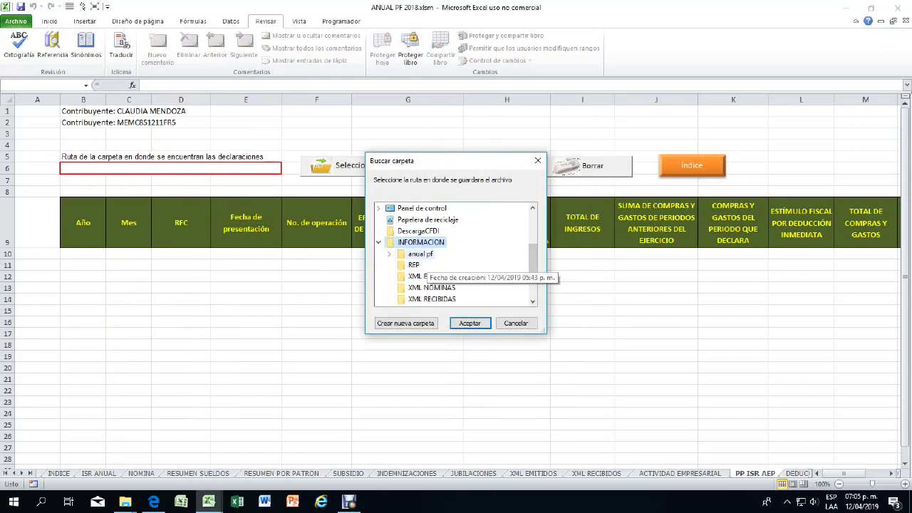
double_click(420, 254)
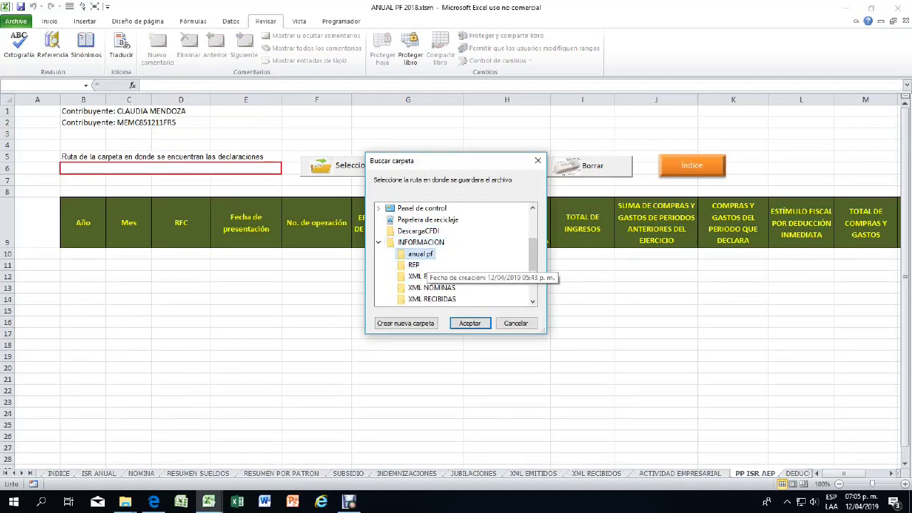
left_click(446, 277)
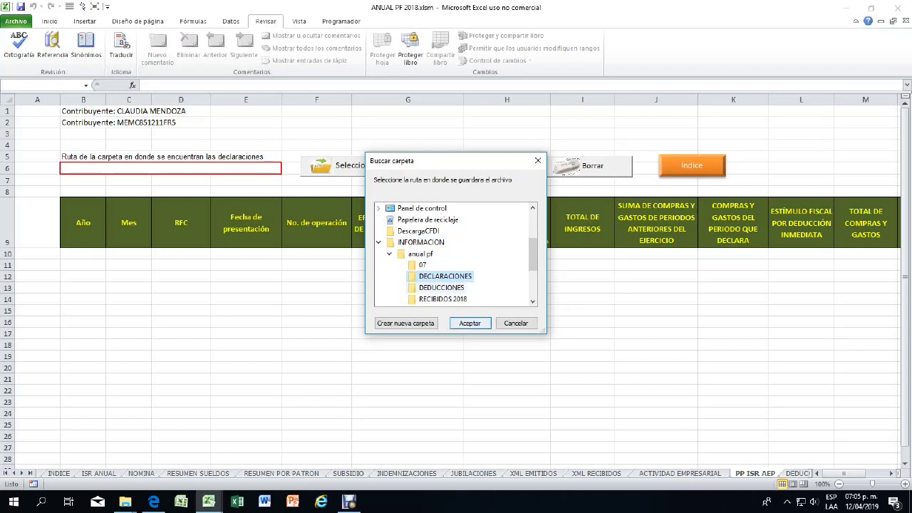
left_click(470, 323)
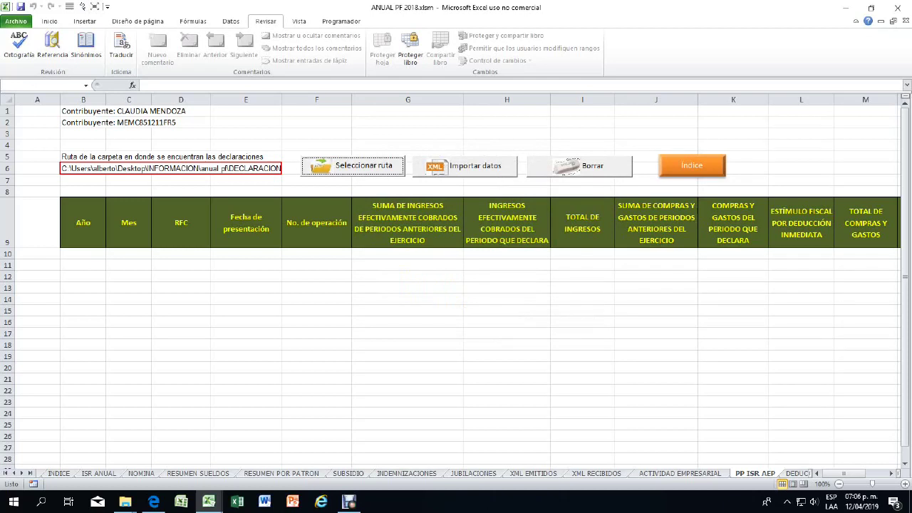
Step: Import the provisional payment data from the declaration PDFs in the selected folder and let the process finish
left_click(465, 166)
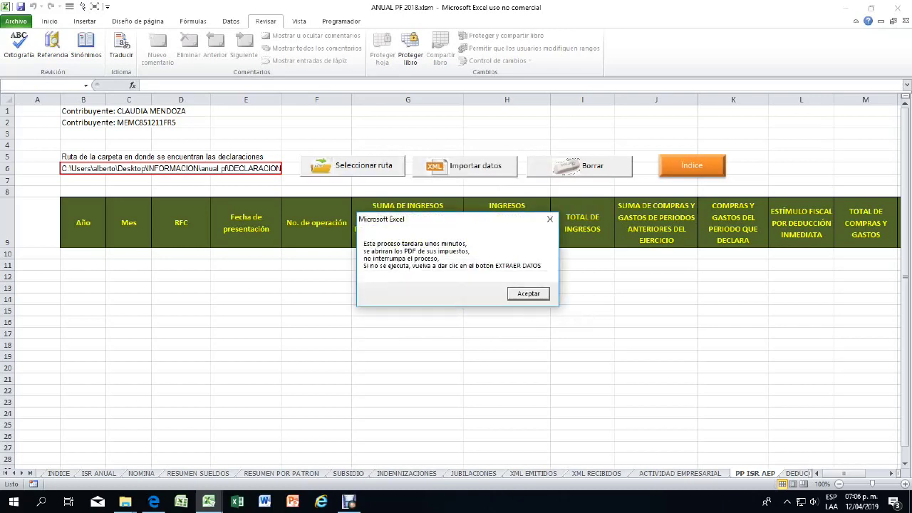
key("Return")
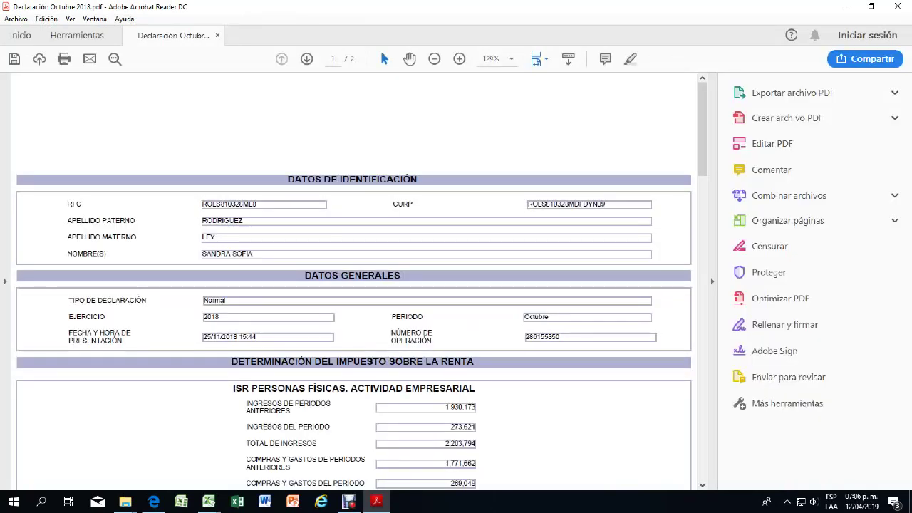
key("ctrl+a")
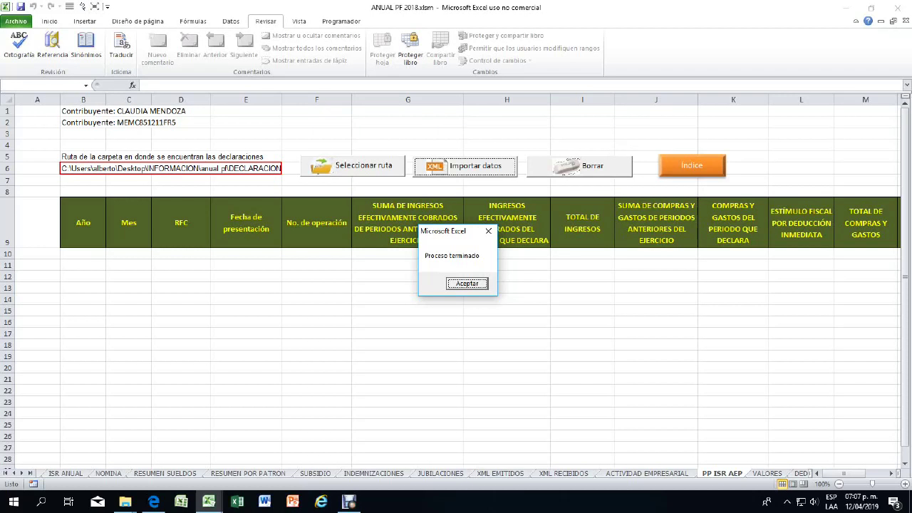
key("Return")
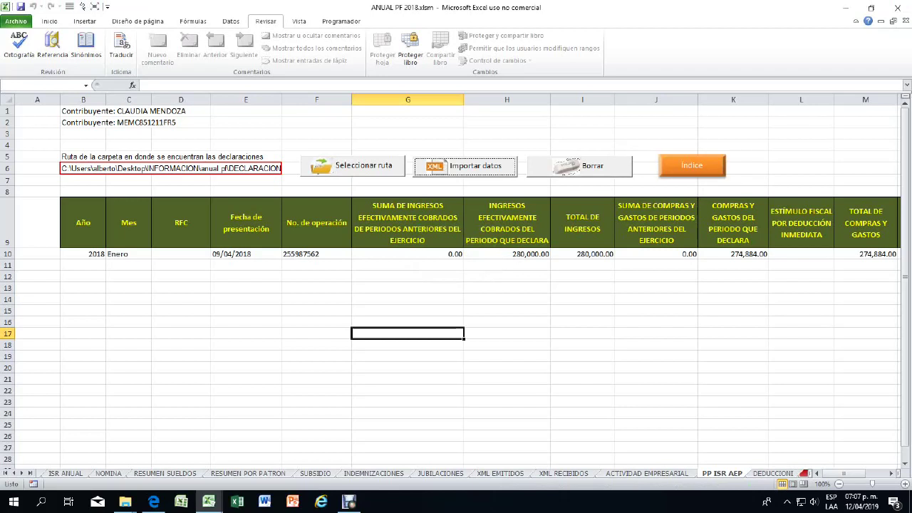
Step: Check the year, month and filing date of the imported declaration on the PP ISR AEP sheet
left_click(83, 255)
left_click(129, 254)
left_click(246, 254)
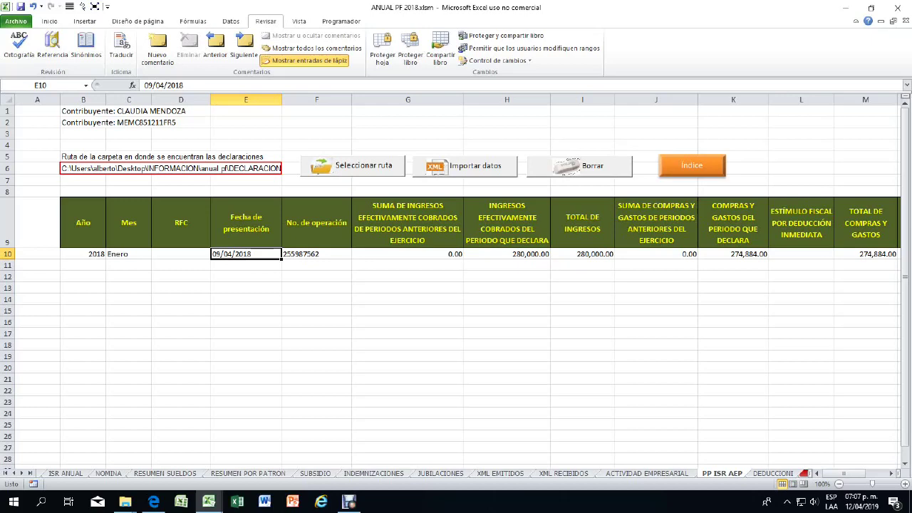
mouse_move(844, 473)
left_mouse_down()
mouse_move(856, 474)
mouse_move(843, 473)
left_mouse_up()
Step: Back on the ACTIVIDAD EMPRESARIAL sheet, set ¿De donde desea obtener los datos? to XML
key("ctrl+Page_Up")
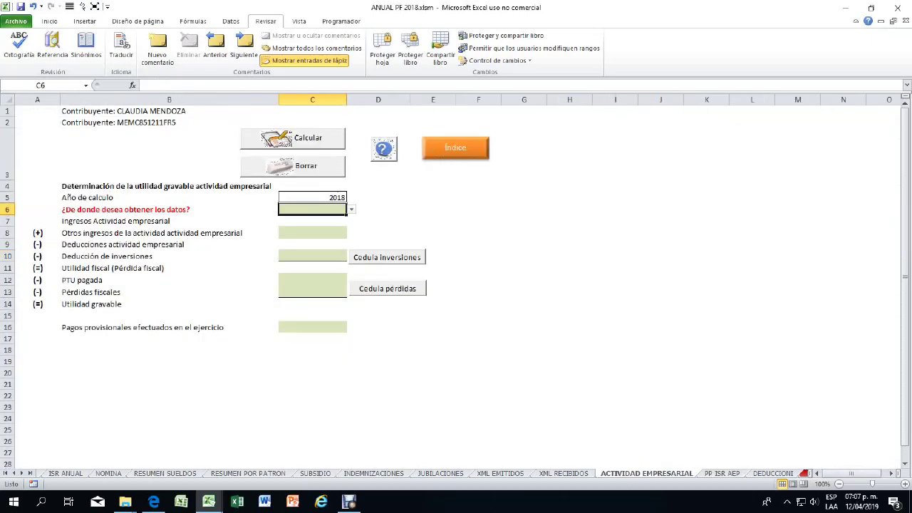
key("alt+Down")
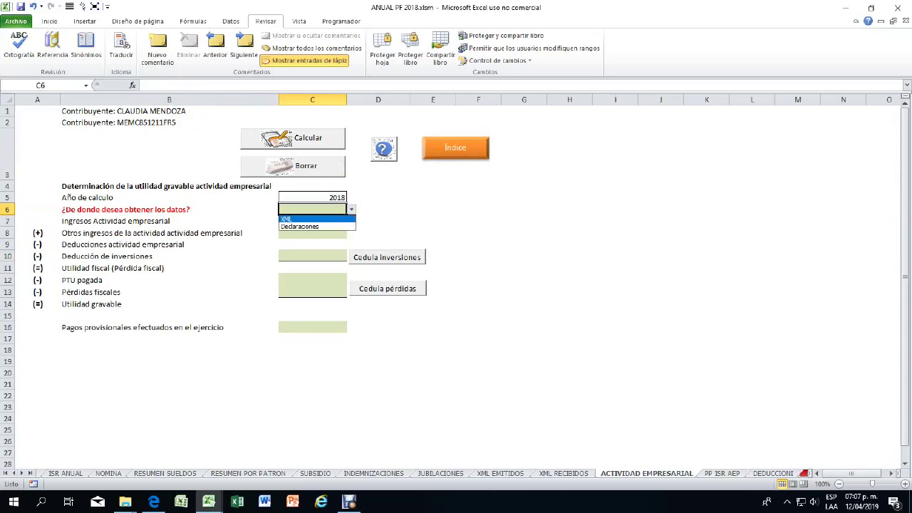
key("Down")
key("Up")
key("Return")
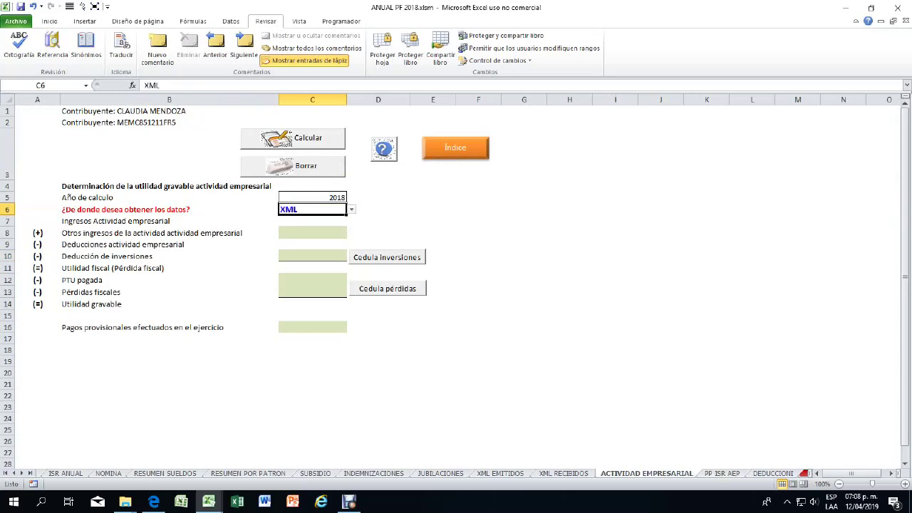
Step: Review the investment deduction schedule and the loss update schedule linked from ACTIVIDAD EMPRESARIAL, returning to that sheet
left_click(312, 232)
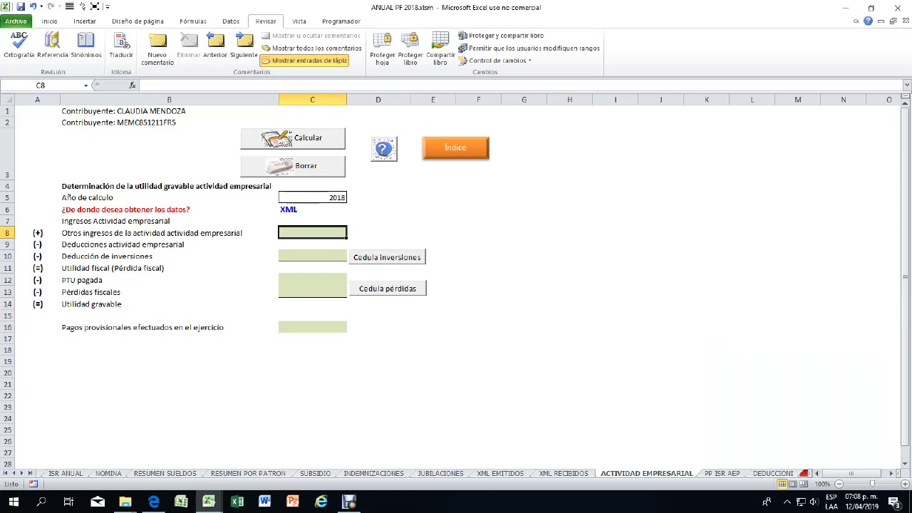
left_click(387, 258)
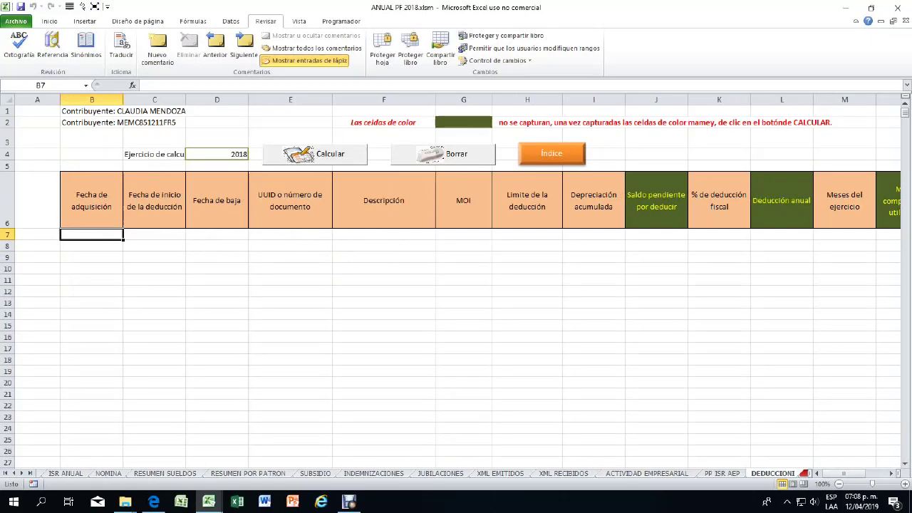
left_click_drag(843, 473, 863, 474)
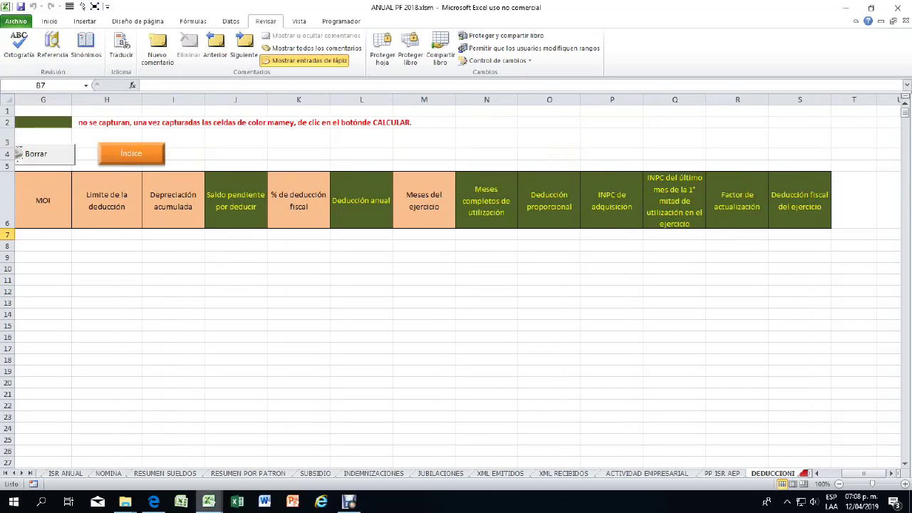
key("ctrl+Page_Up")
key("ctrl+Page_Up")
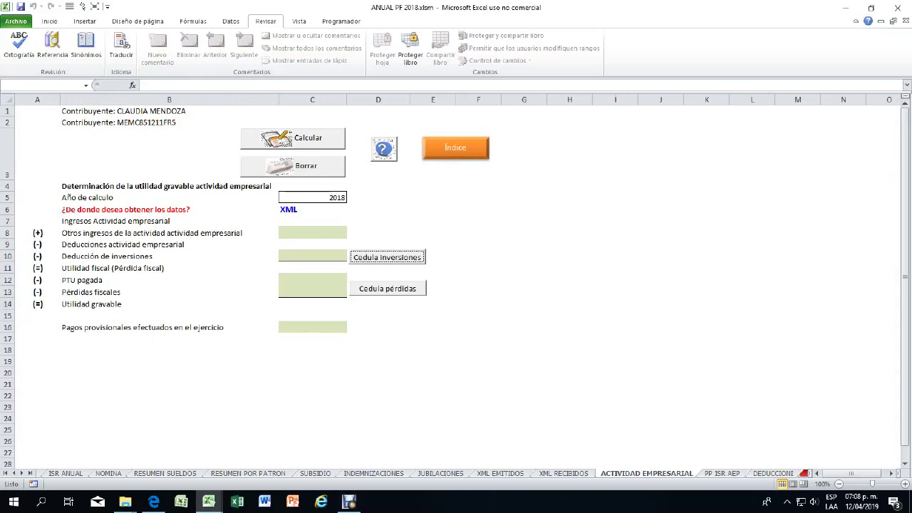
left_click(388, 288)
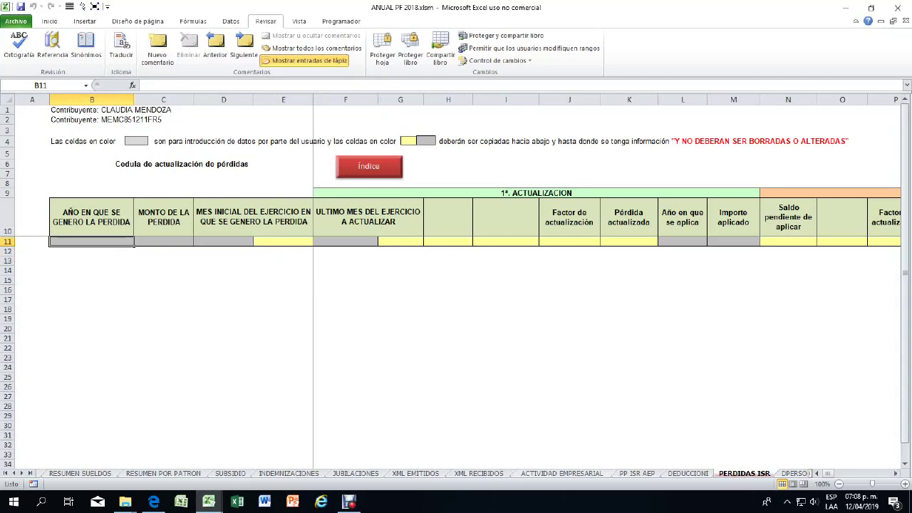
left_click(562, 474)
Step: Enter 6,000 as Pagos provisionales efectuados en el ejercicio and calculate the business activity's taxable profit
left_click(312, 327)
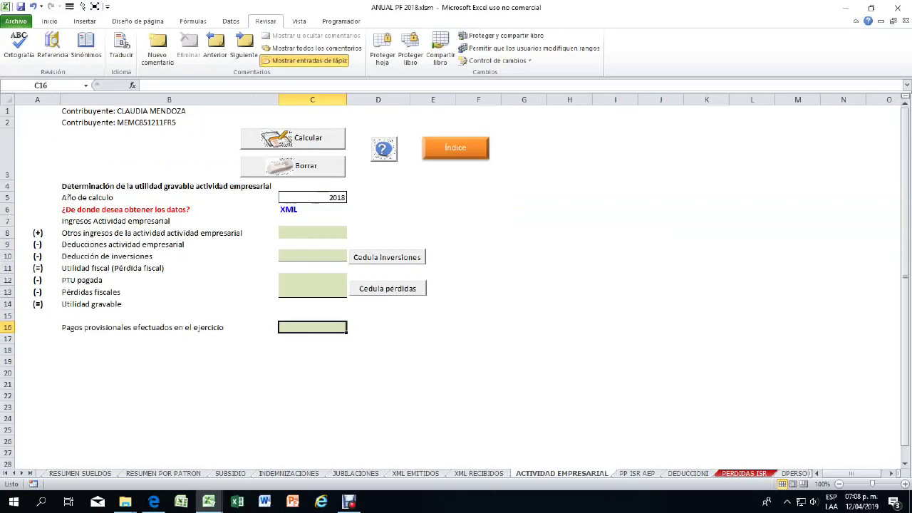
type("6,00")
type("000")
key("Return")
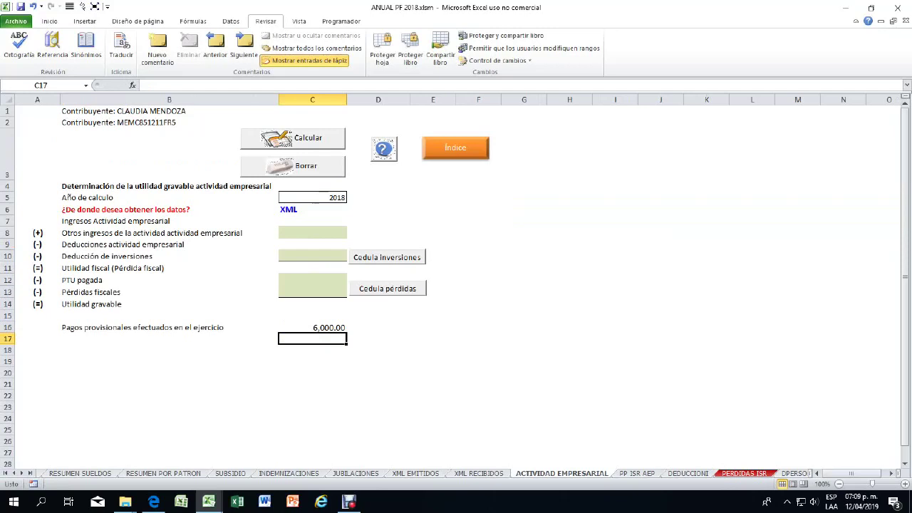
left_click(292, 138)
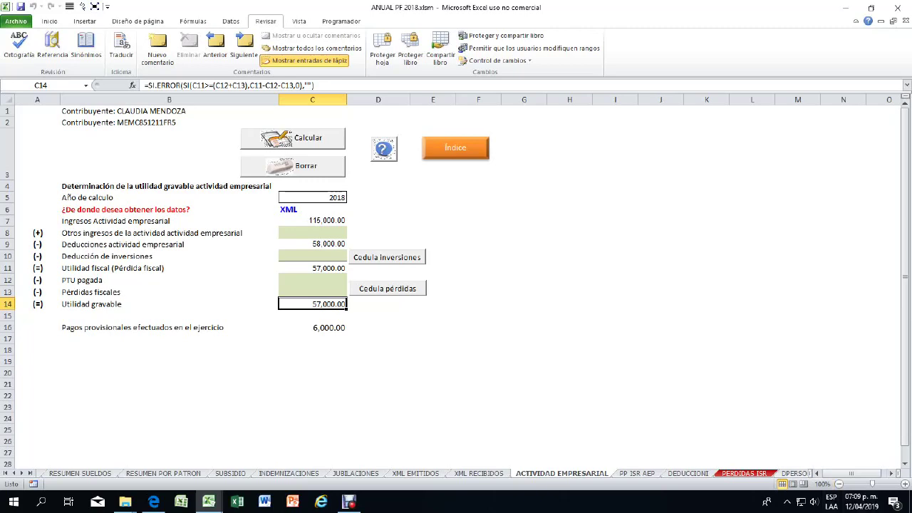
Step: Calculate the personal deductions on the DPERSONALES sheet and check the medical fees and complementary retirement contributions amounts
left_click(794, 474)
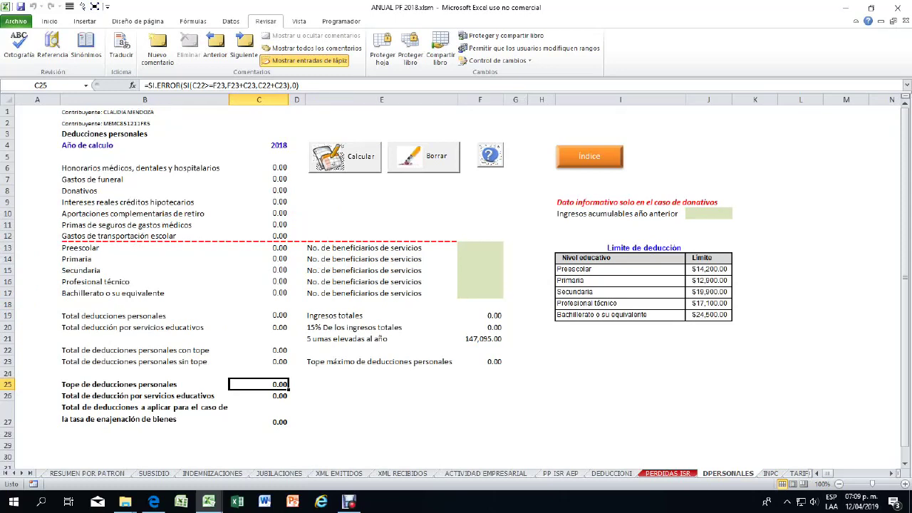
left_click(344, 156)
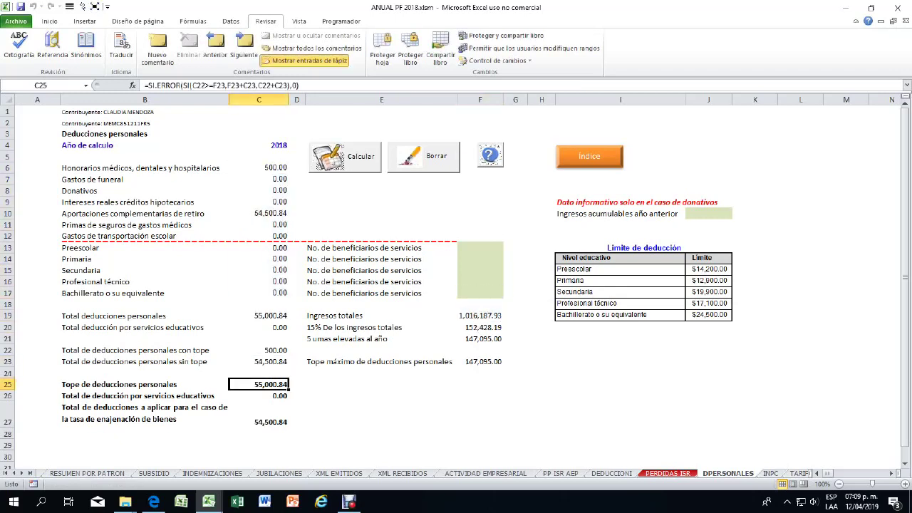
left_click(259, 169)
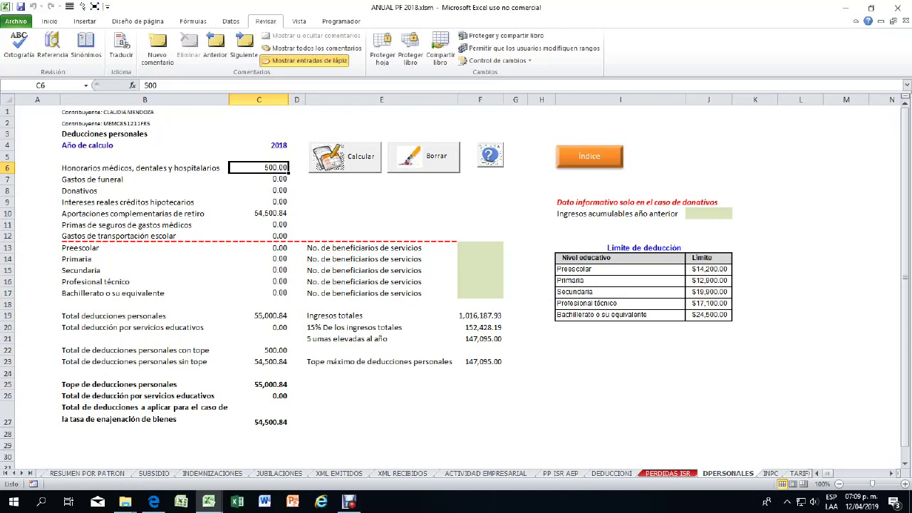
left_click(259, 214)
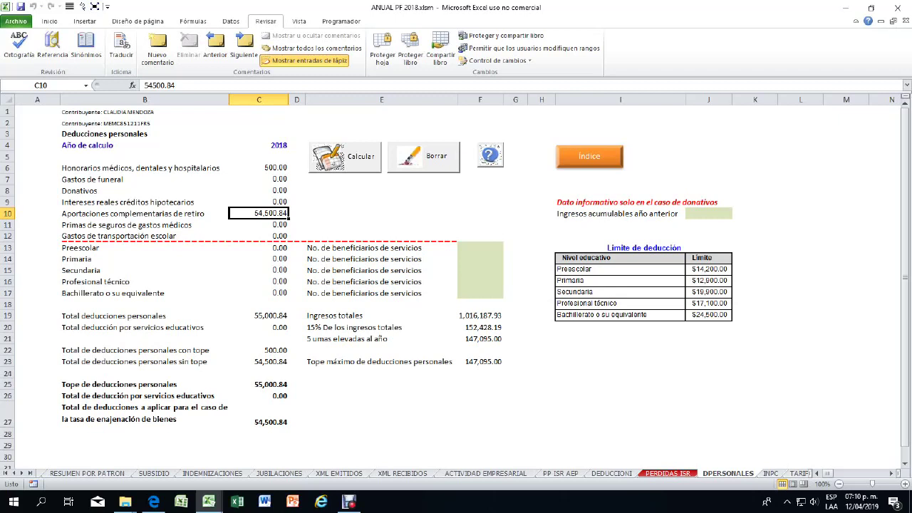
Step: Look over the INPC and TARIFAS reference sheets, and return to the index
key("ctrl+Page_Down")
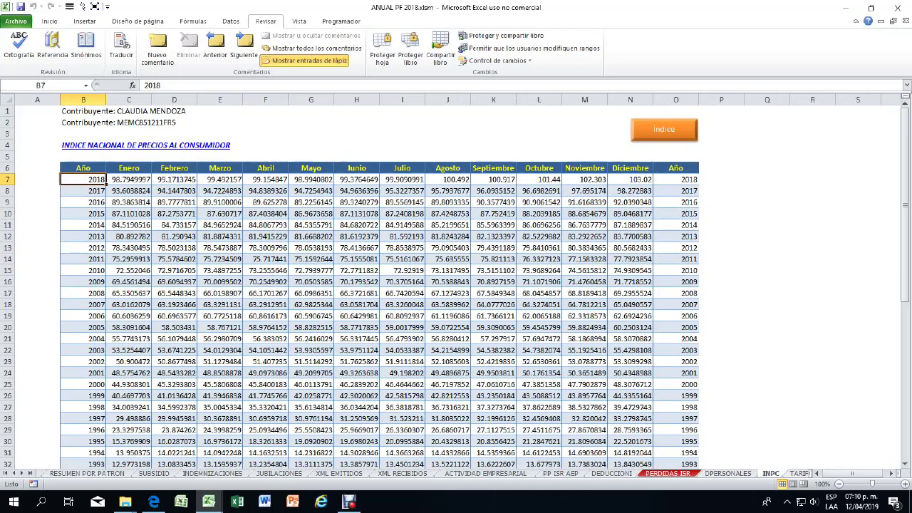
key("ctrl+Page_Down")
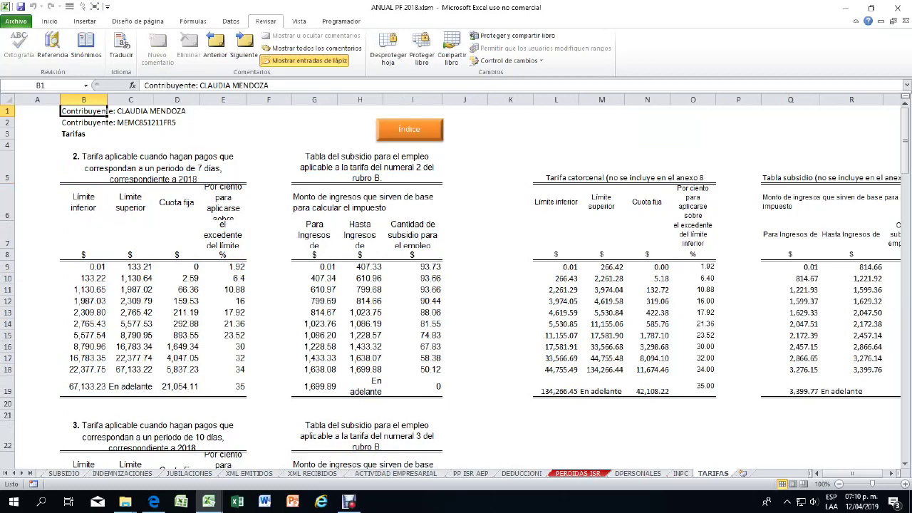
left_click(410, 130)
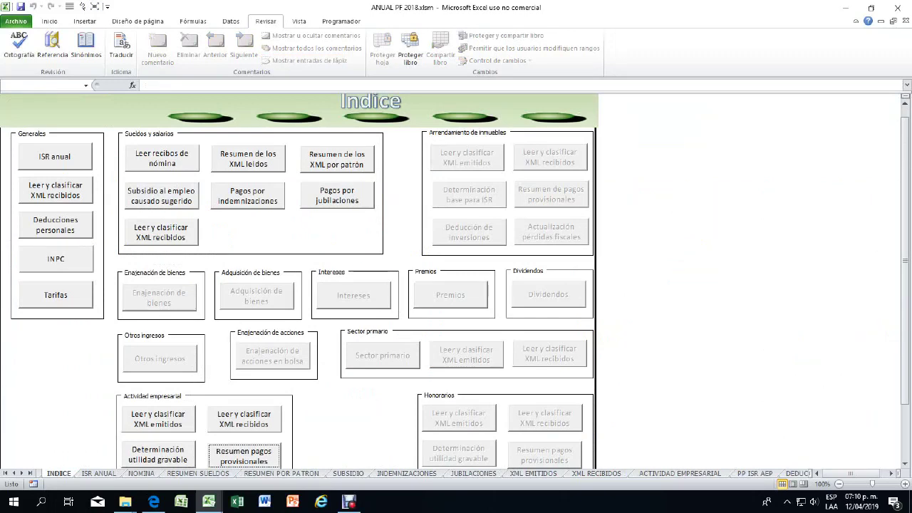
Step: Open the ISR anual sheet from the index and run the 2018 annual income tax calculation, confirming it
left_click(55, 156)
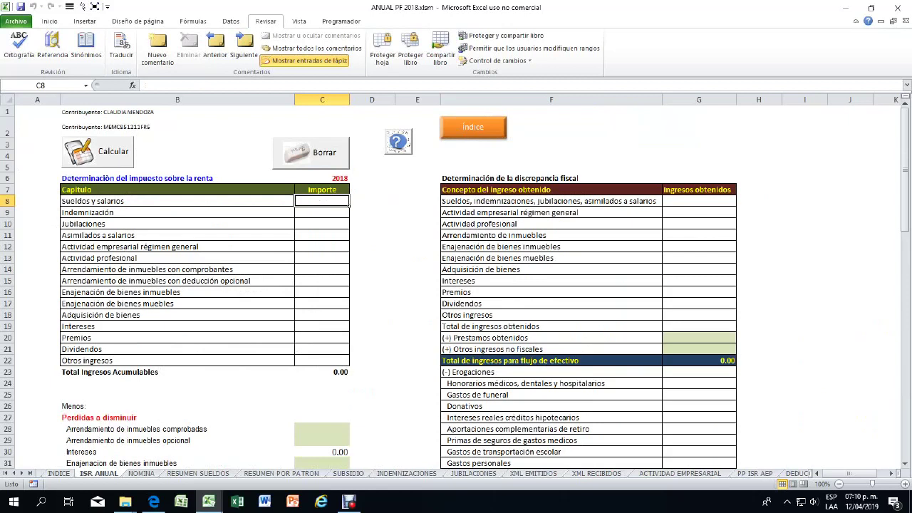
left_click(97, 151)
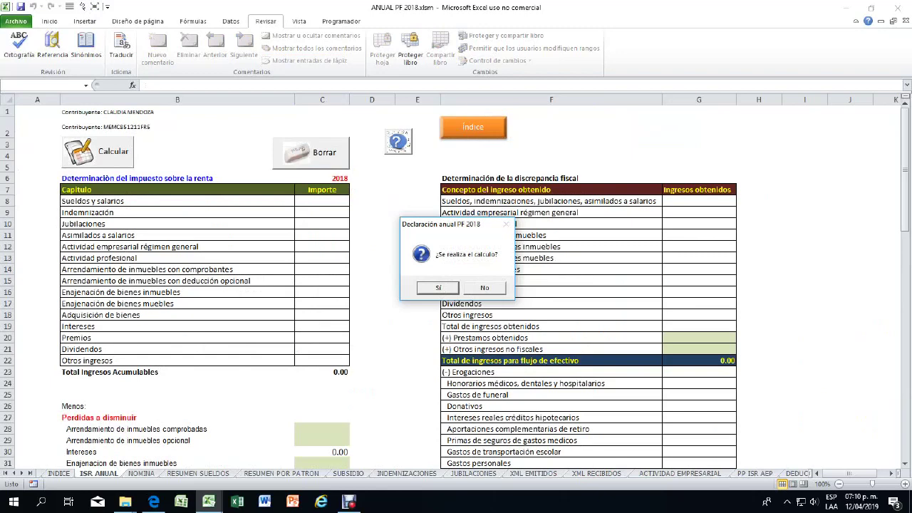
left_click(438, 288)
mouse_move(348, 502)
mouse_move(348, 456)
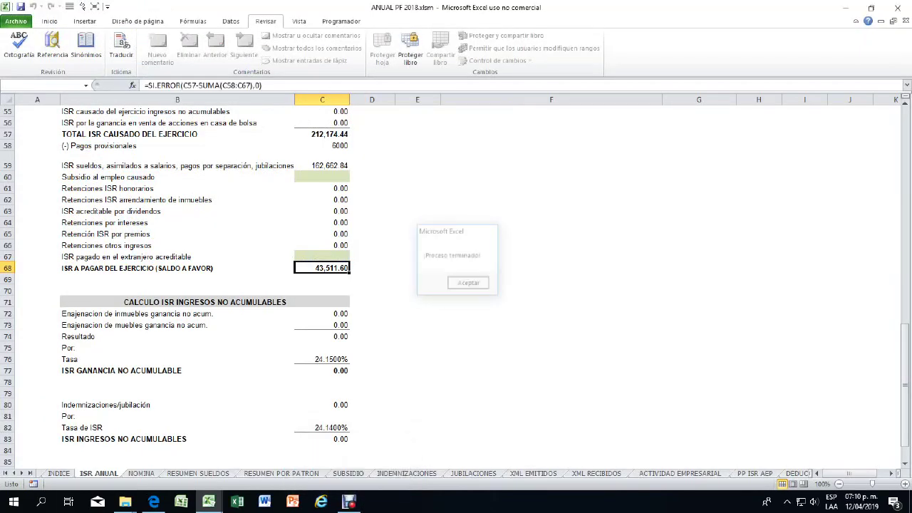
Step: Examine the income amounts by chapter on ISR ANUAL, including Sueldos y salarios and Actividad empresarial, and the losses and personal deductions
scroll(456, 285, "up", 18)
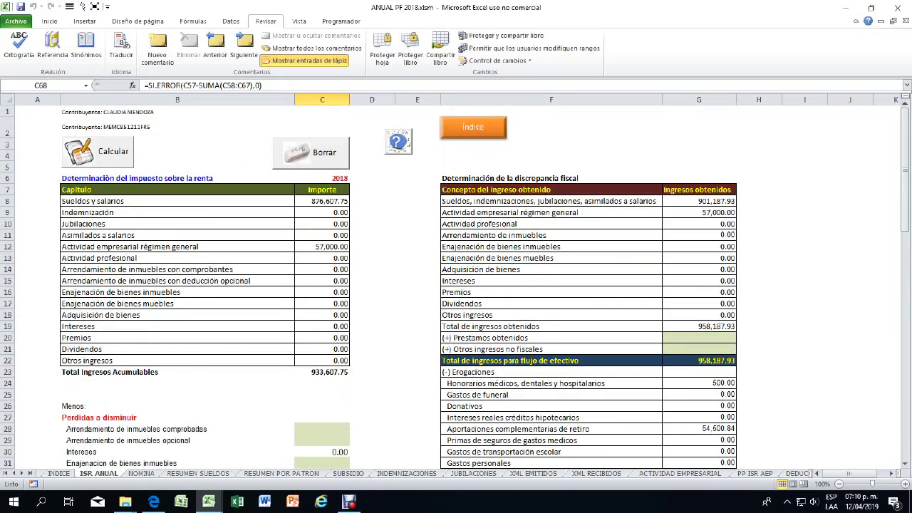
left_click(322, 201)
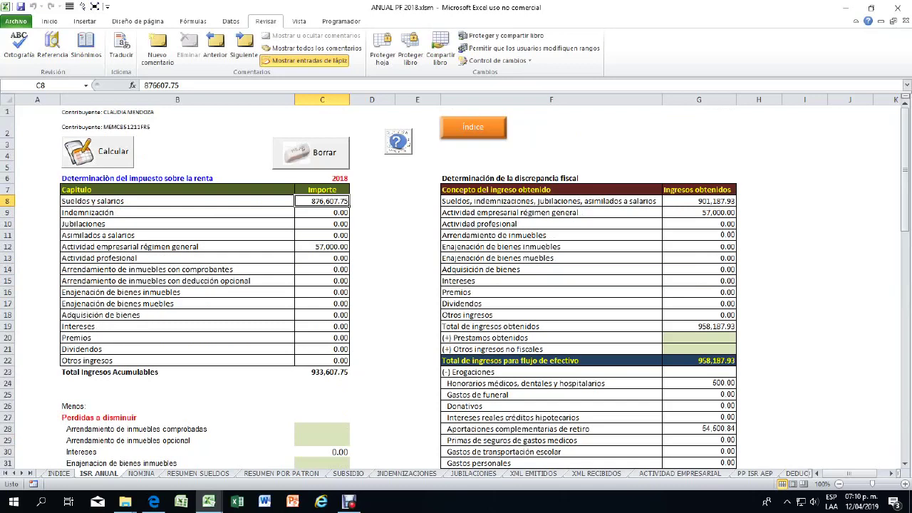
left_click(322, 246)
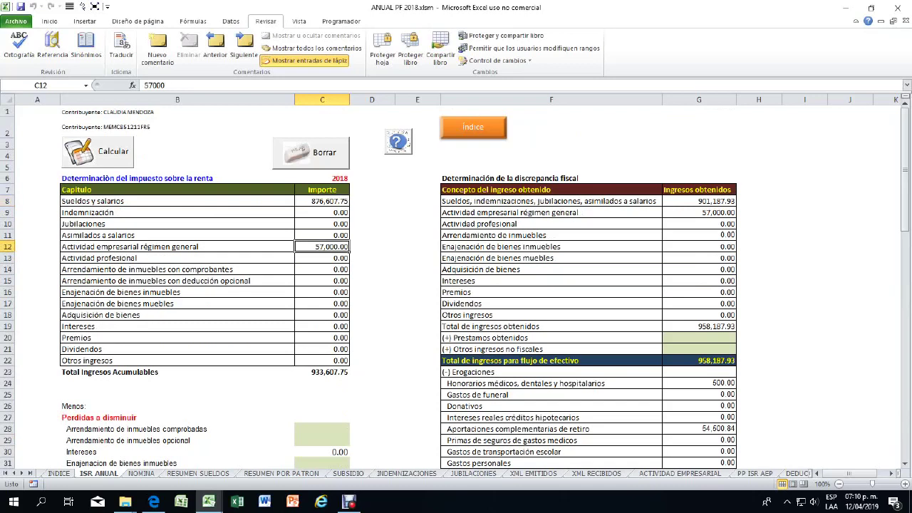
scroll(456, 285, "down", 9)
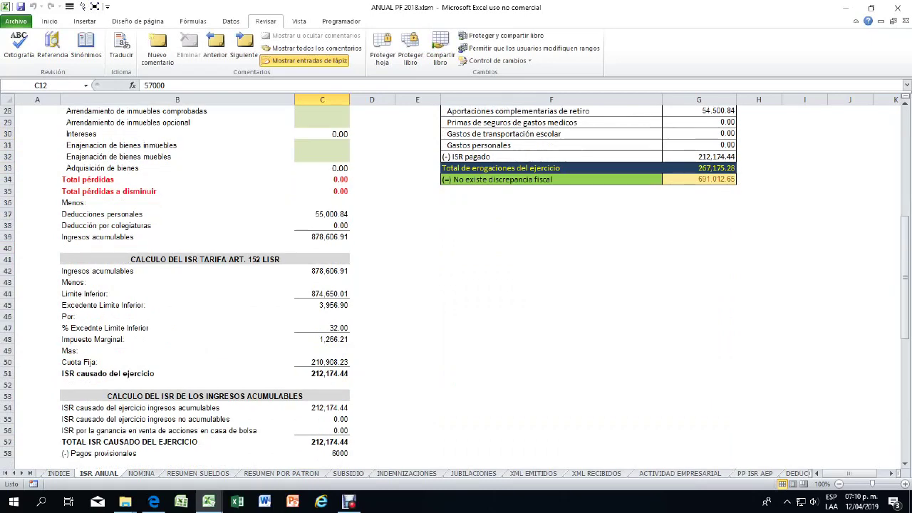
scroll(456, 285, "up", 7)
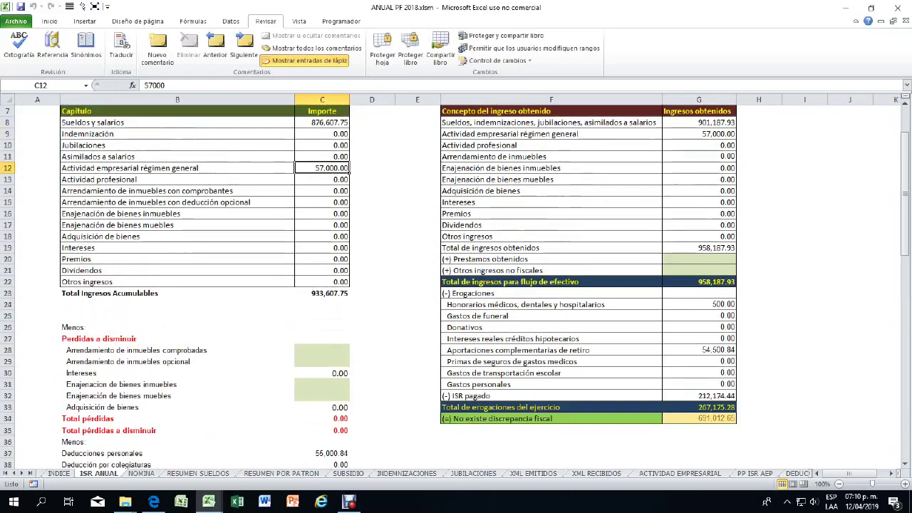
scroll(456, 285, "down", 4)
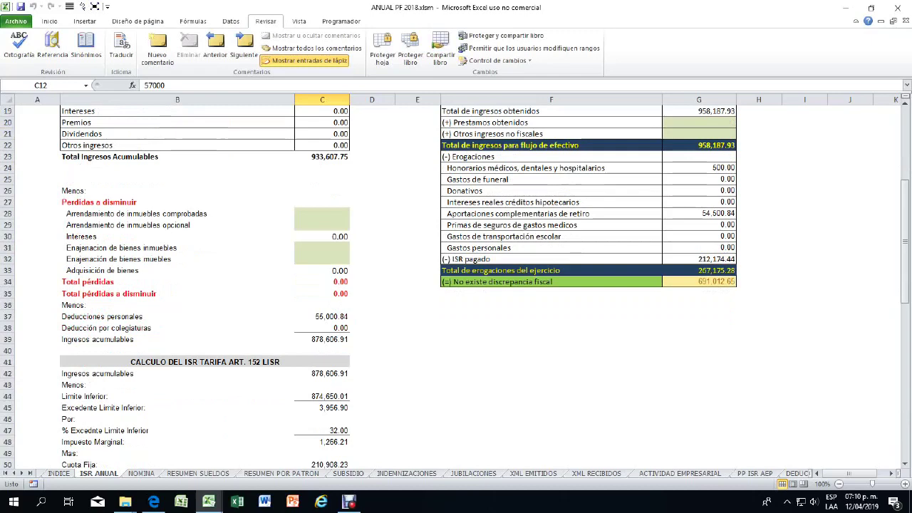
left_click(417, 373)
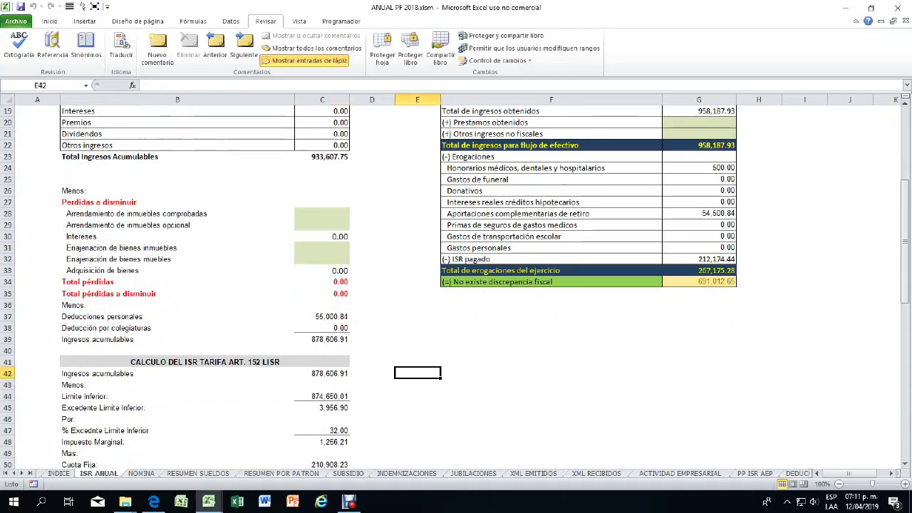
Step: Examine the Art. 152 tariff calculation, the provisional payments and withholdings credited, the ISR payable and the non-accumulable income section
scroll(456, 285, "down", 4)
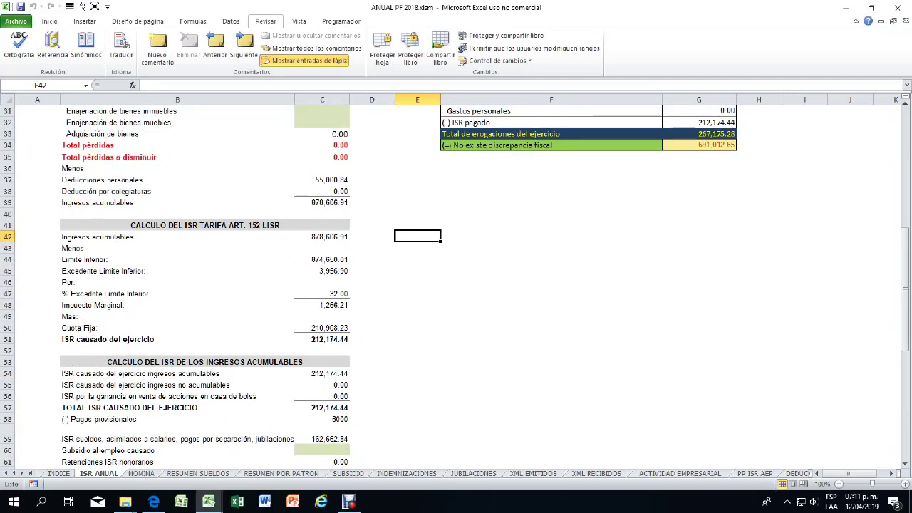
left_click(551, 385)
scroll(456, 285, "down", 5)
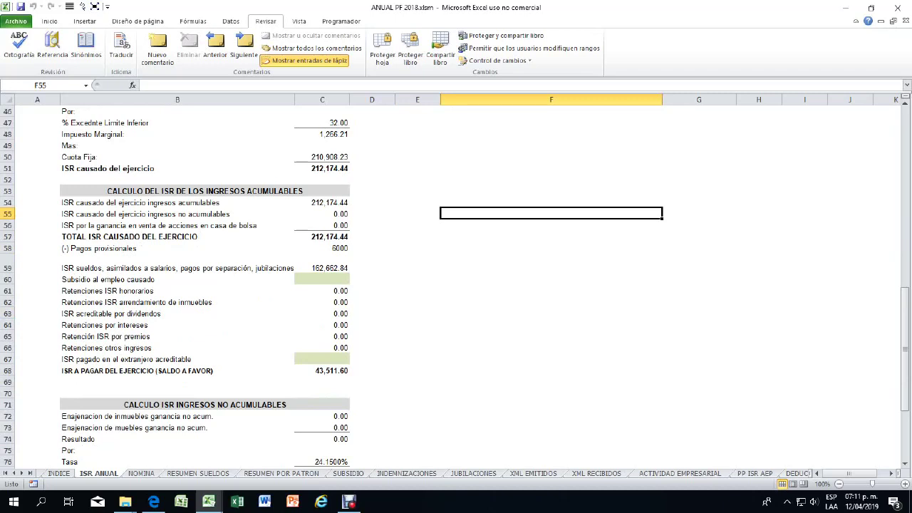
scroll(456, 285, "down", 3)
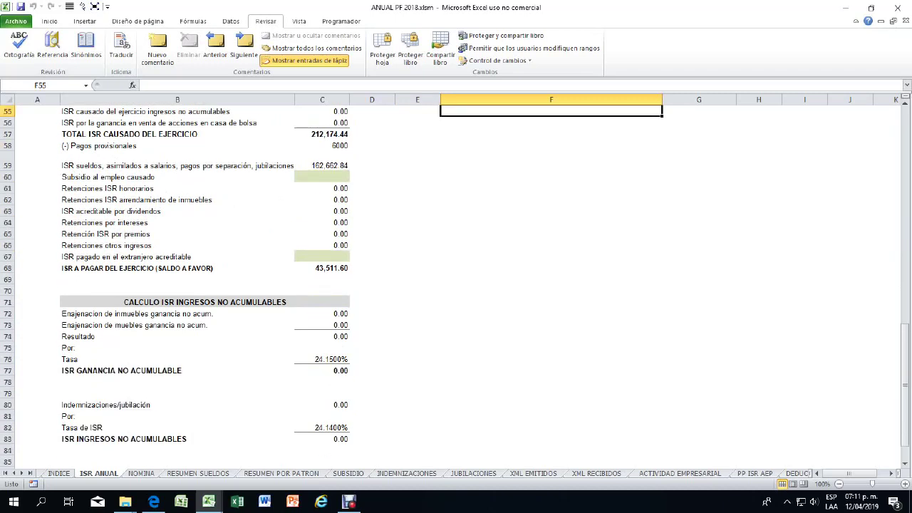
scroll(456, 285, "down", 2)
scroll(456, 285, "up", 6)
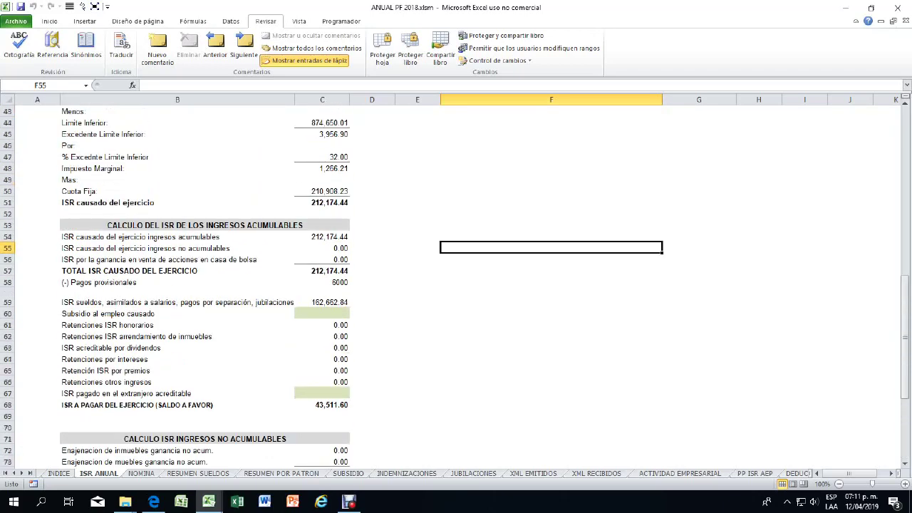
Step: Review the fiscal discrepancy determination on ISR ANUAL, comparing income obtained with the year's expenditures and the tax calculation beside it
scroll(456, 285, "up", 12)
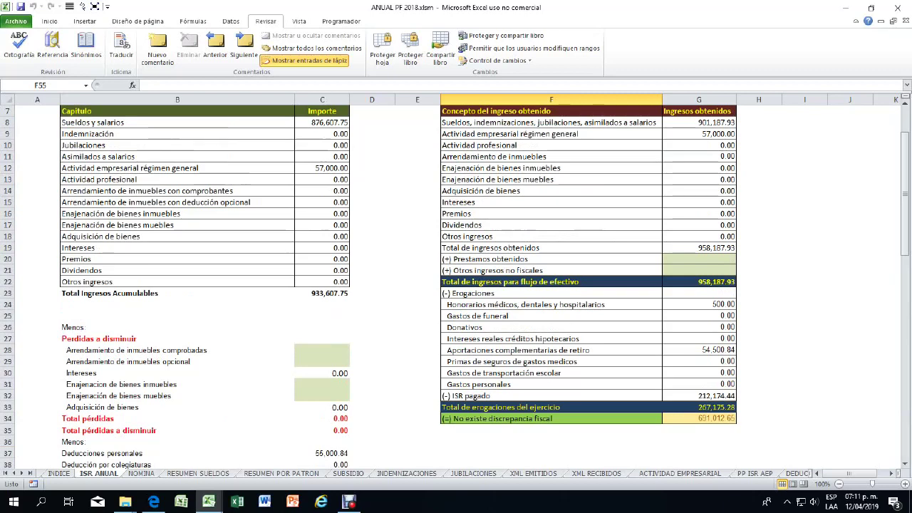
scroll(456, 285, "up", 2)
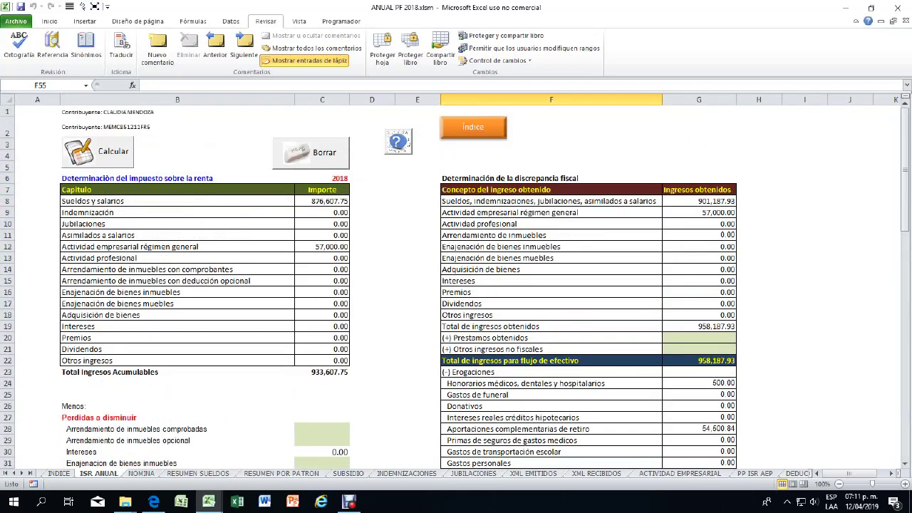
scroll(456, 285, "down", 14)
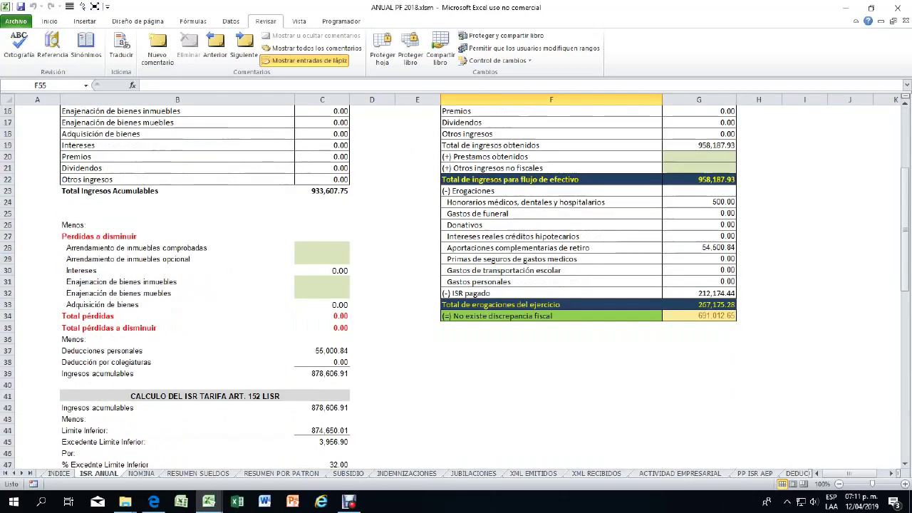
scroll(456, 285, "up", 4)
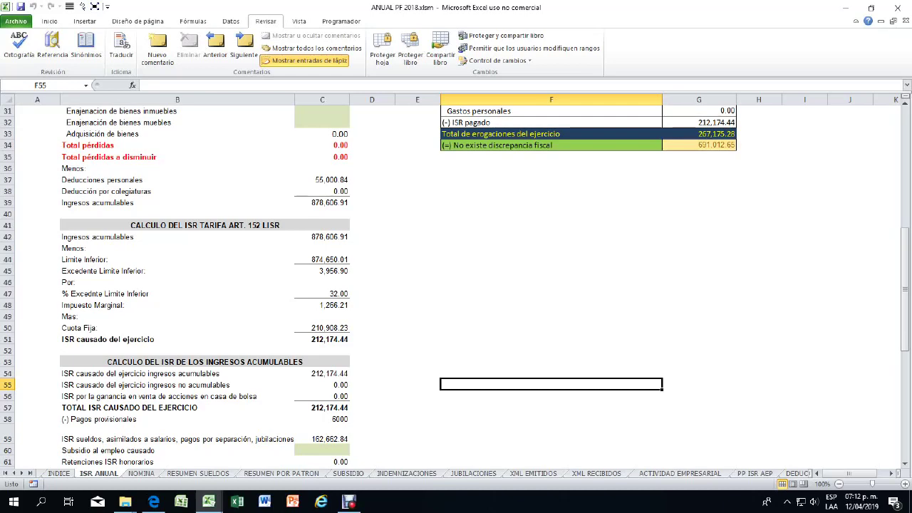
scroll(456, 285, "up", 9)
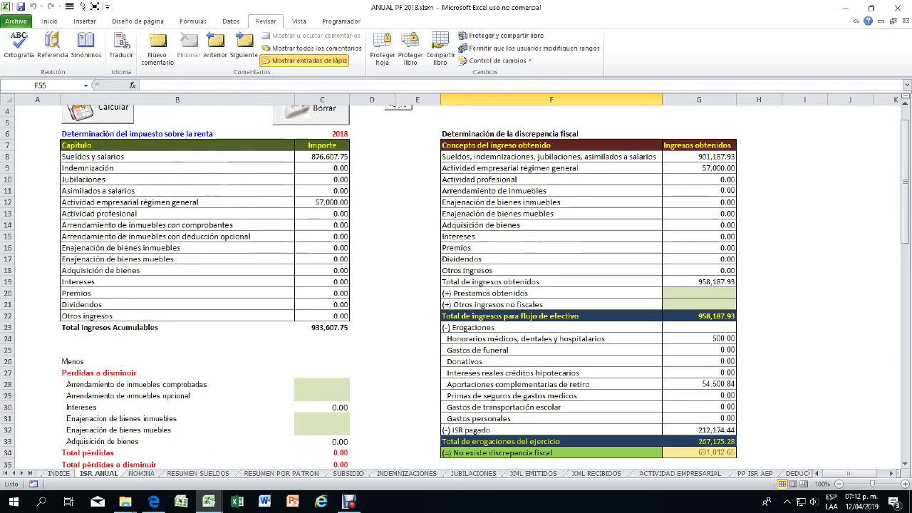
scroll(456, 285, "down", 2)
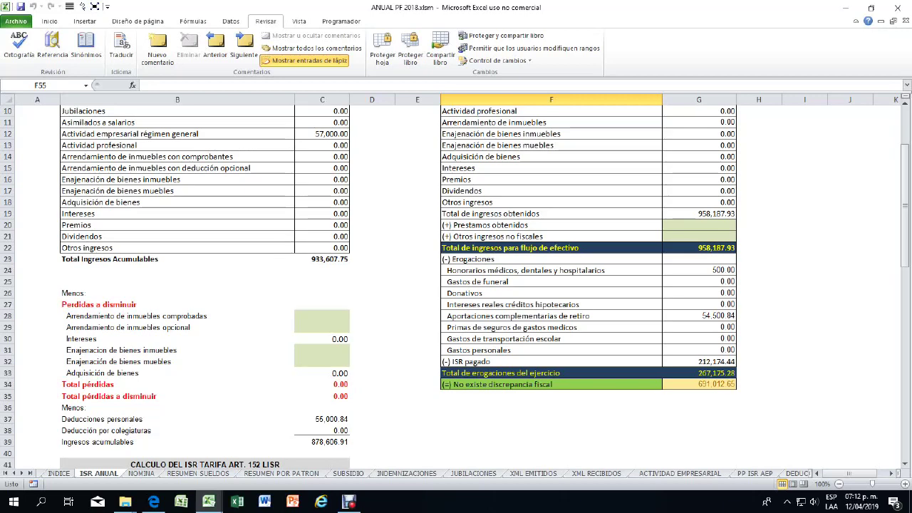
scroll(456, 285, "down", 3)
scroll(456, 285, "down", 1)
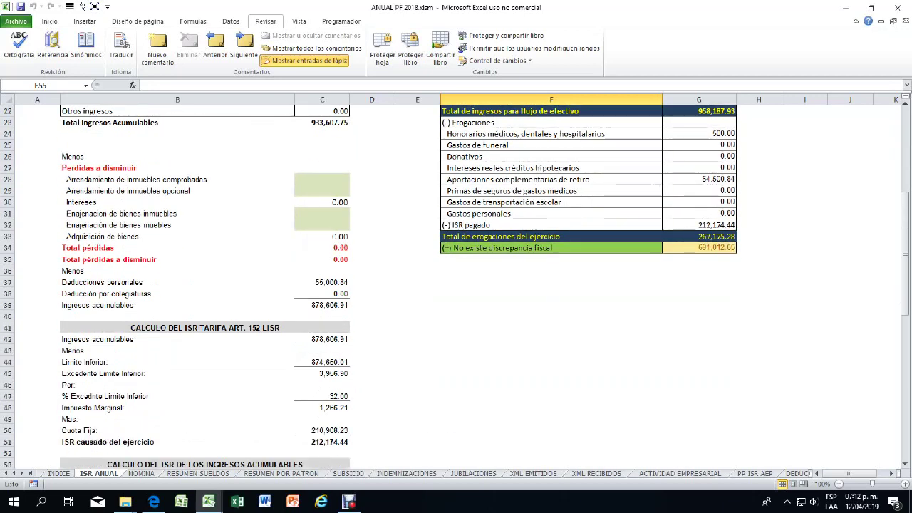